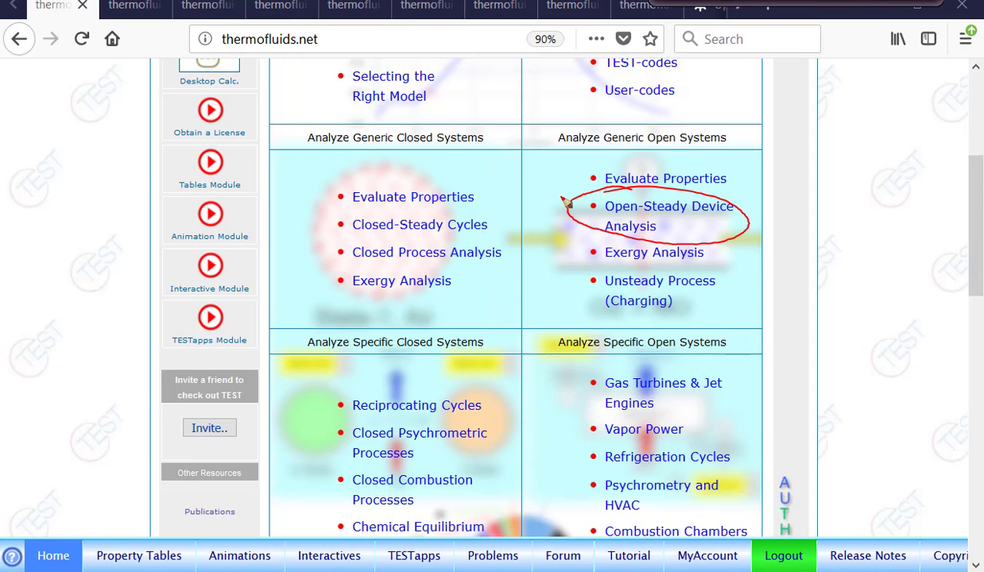
View the Saturated Air and Psychrometric Chart animations, selecting the Specific Humidity, Dew Point topic on the chart.
key(Escape)
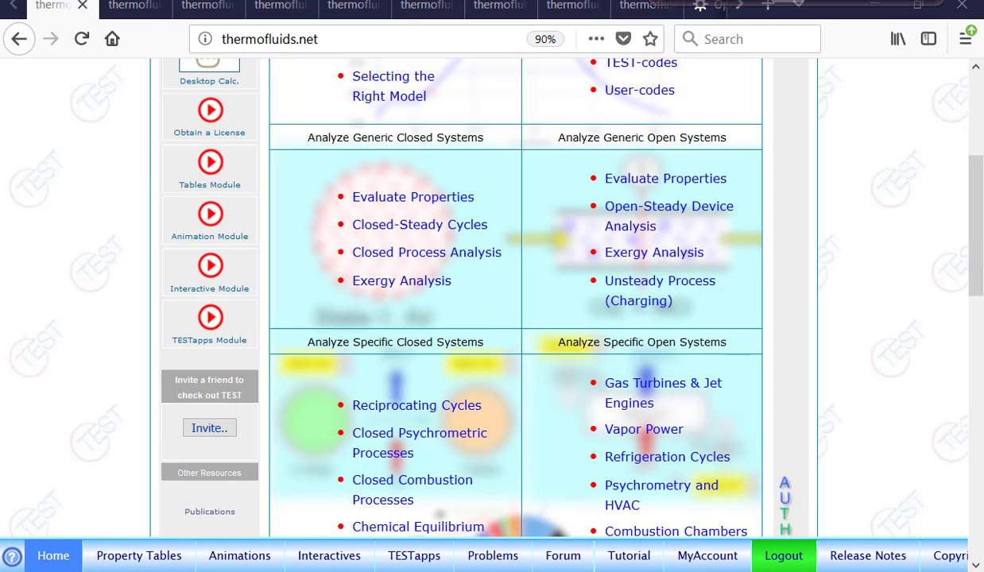
click(134, 12)
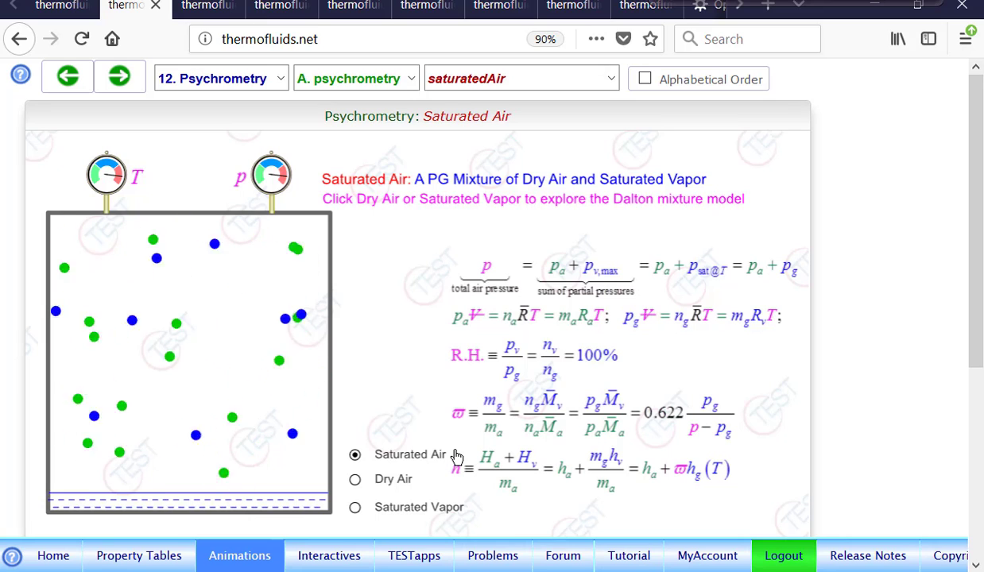
click(203, 6)
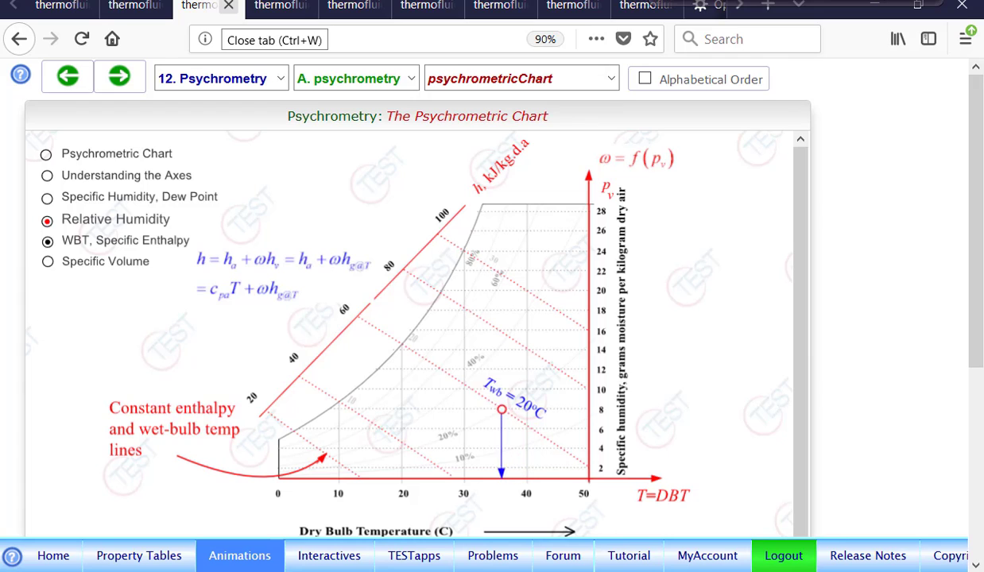
click(81, 198)
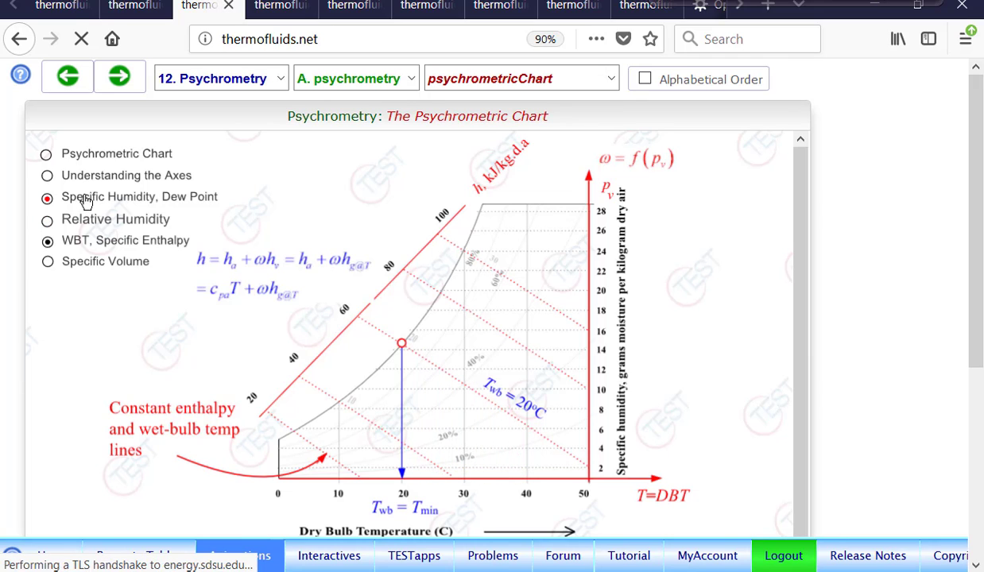
Go through the HVAC animations for simple heating, simple cooling, and cooling and dehumidification.
click(274, 6)
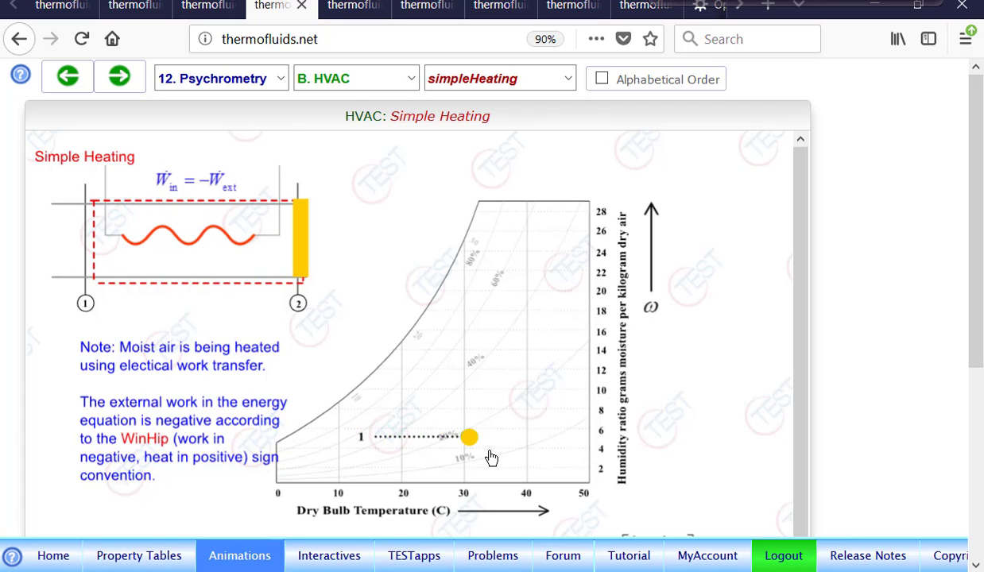
click(130, 77)
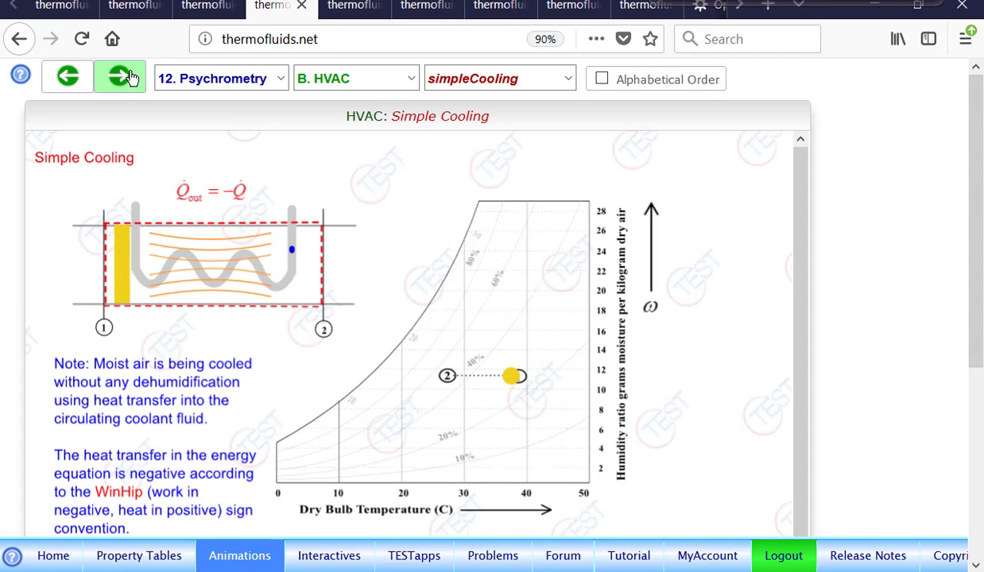
click(124, 82)
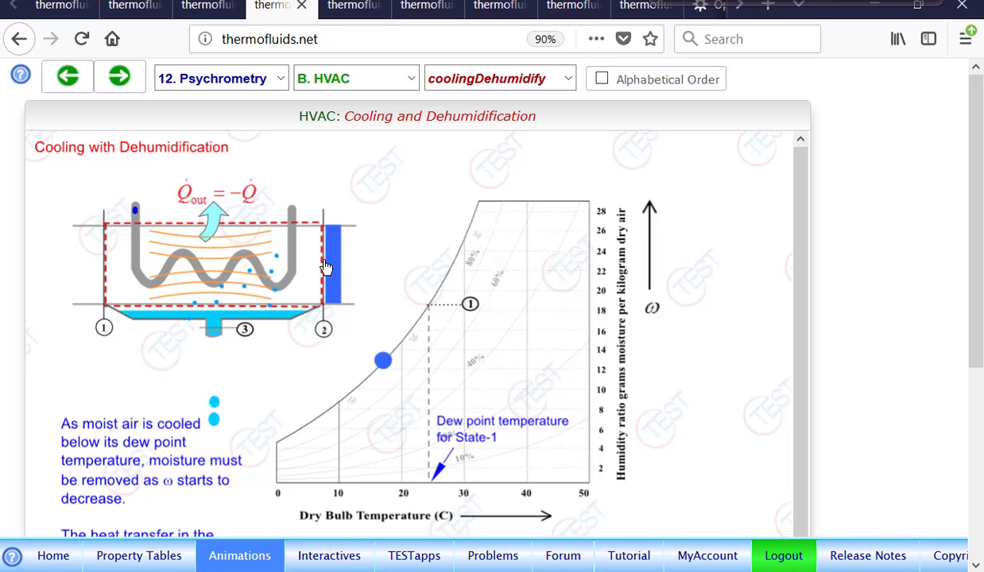
View the dry air mass balance and the energy balance in the HVAC Mass and Energy Balance Equations animation.
click(346, 8)
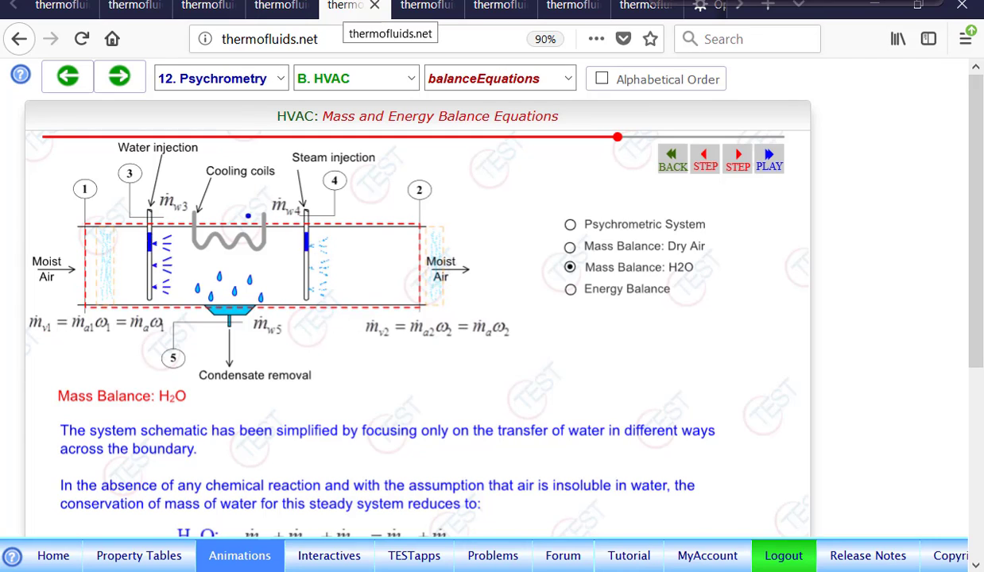
click(570, 247)
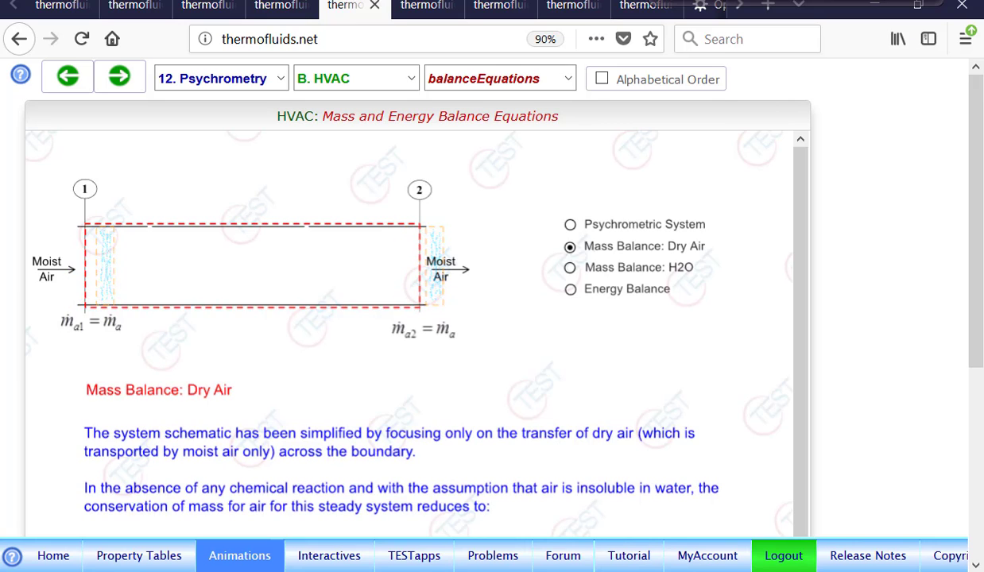
click(586, 292)
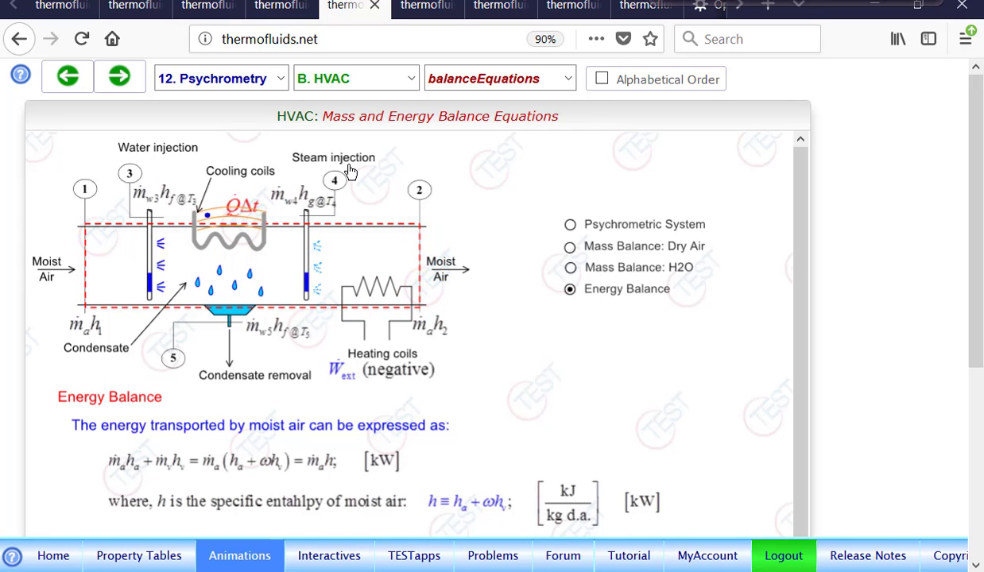
mouse_move(259, 193)
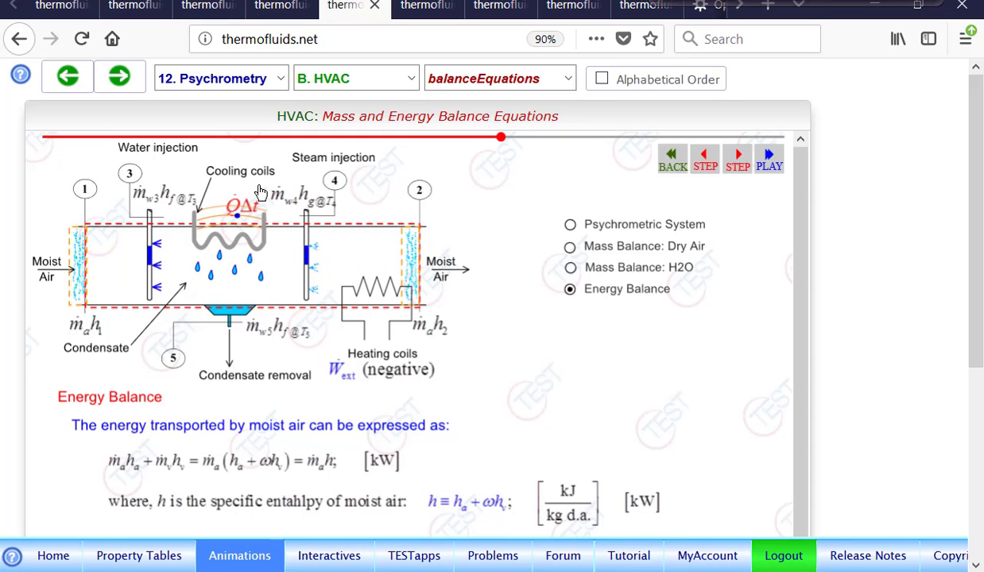
Look over the material models offered for Flow State in the TESTapps map, down to the MA Model.
click(429, 6)
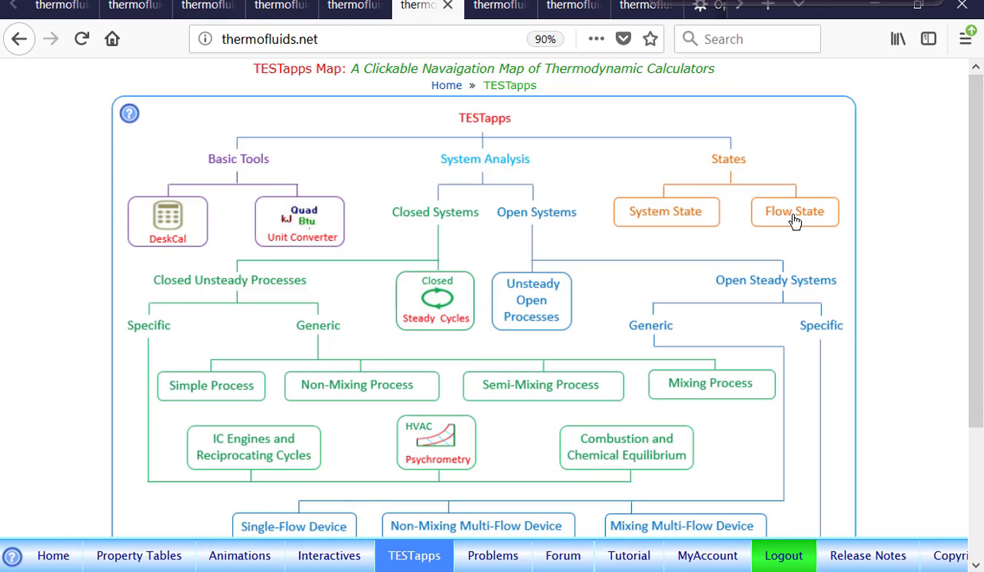
click(764, 212)
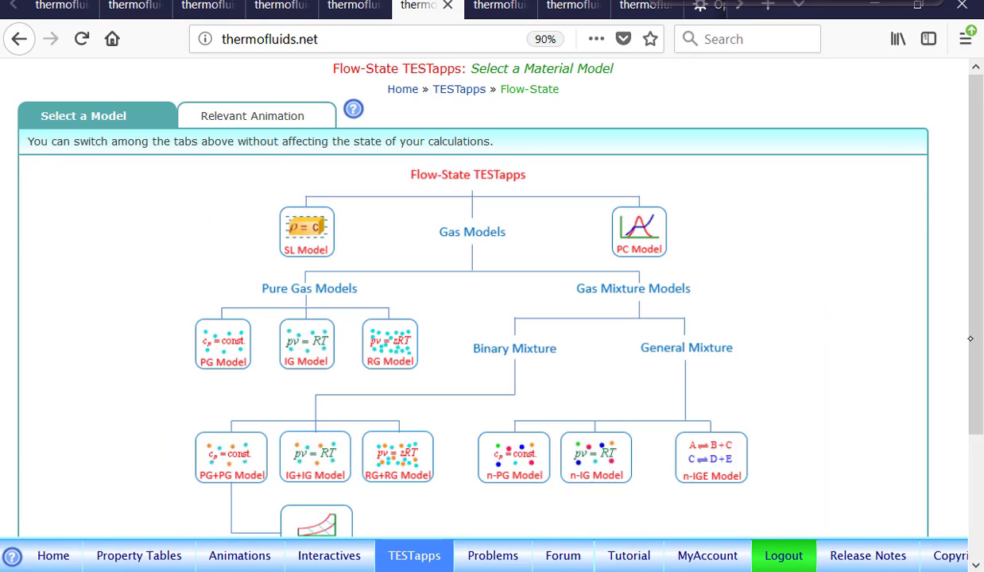
scroll(305, 462, down, 1)
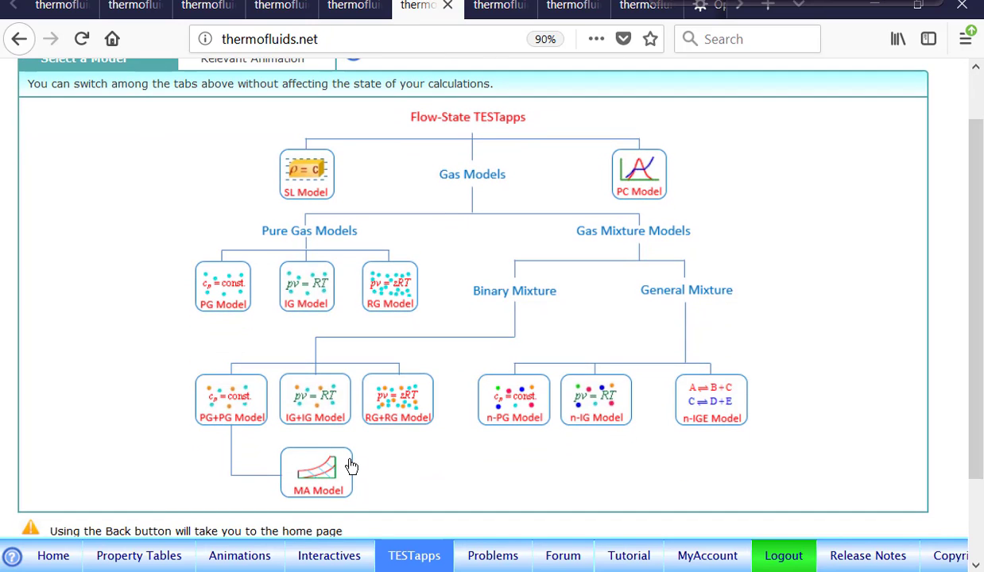
Return to the TESTapps map and open the HVAC Psychrometry TESTapp for specific open steady systems.
click(414, 555)
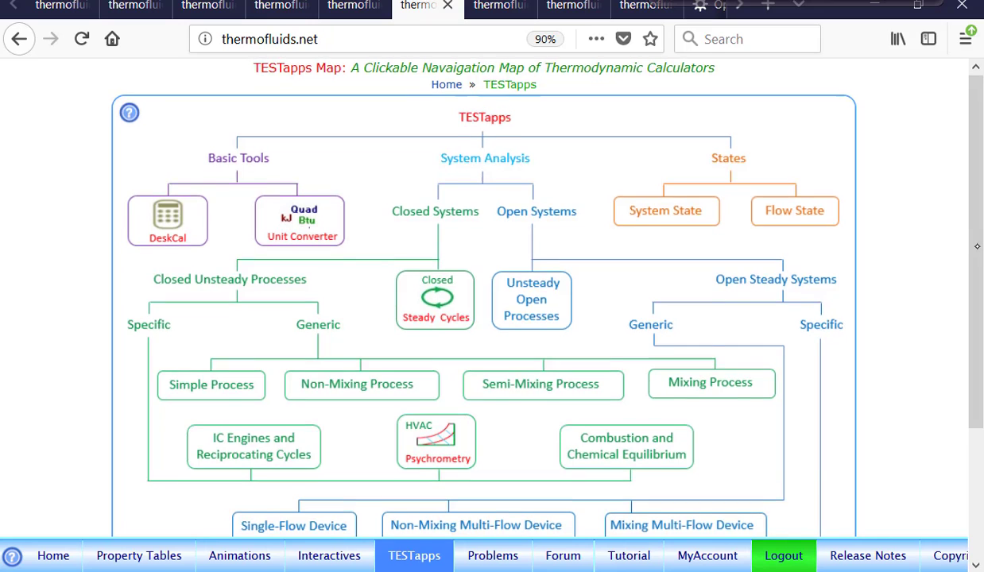
scroll(978, 303, down, 2)
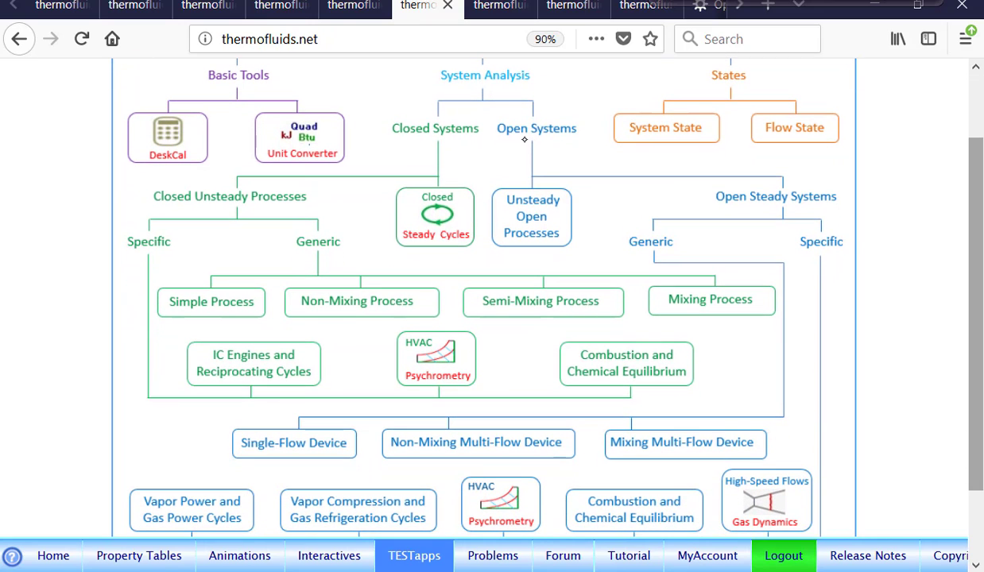
scroll(977, 321, down, 2)
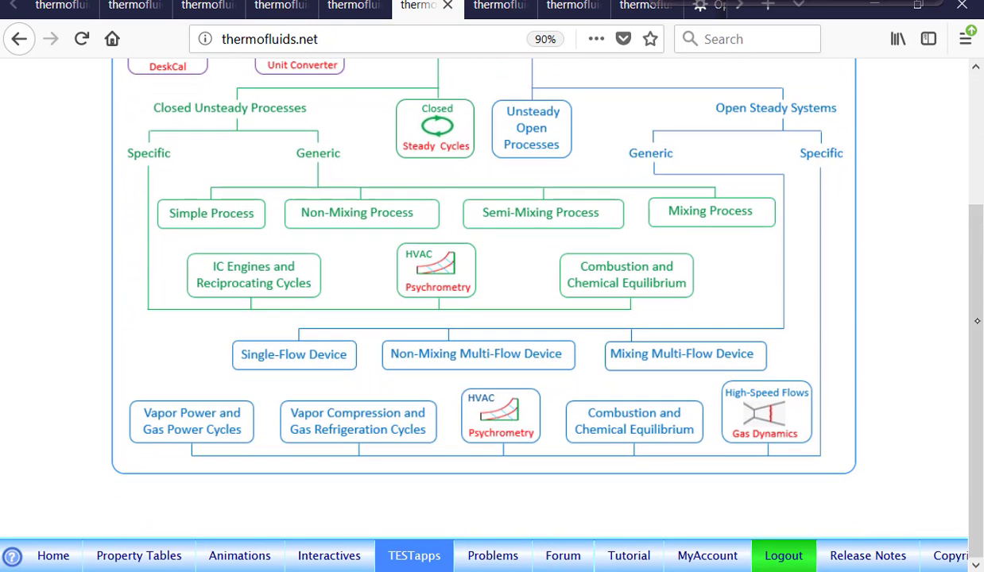
click(499, 410)
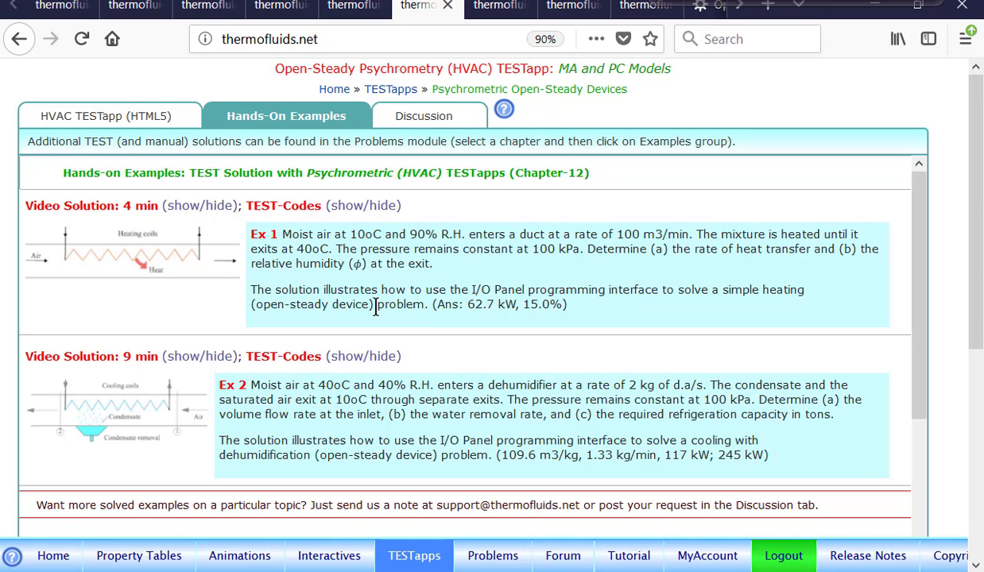
click(111, 121)
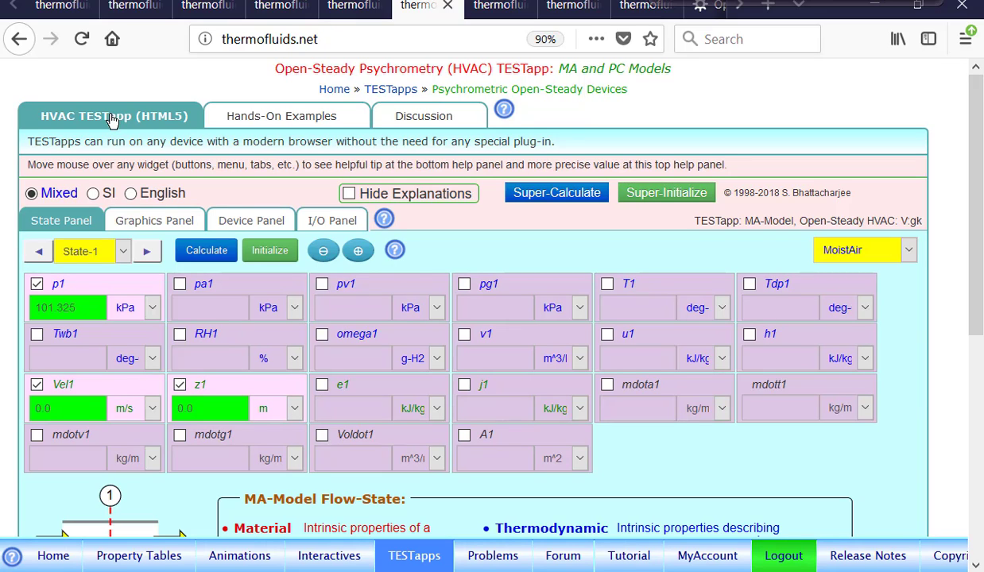
Set State-1's volume flow rate Voldot1 to 100, temperature T1 to 40 and relative humidity RH1 to 90%, and calculate the state.
drag(975, 286, 975, 355)
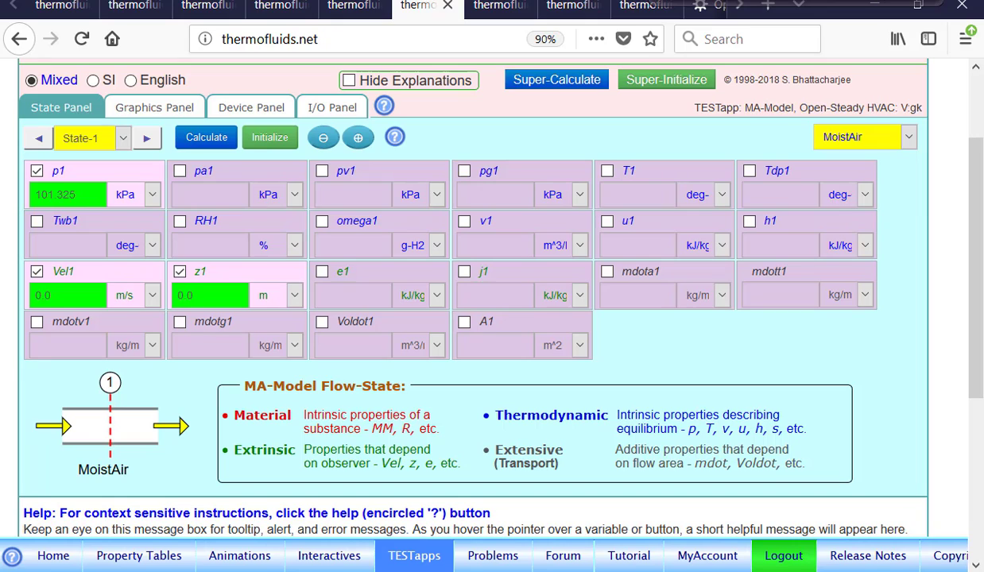
click(377, 322)
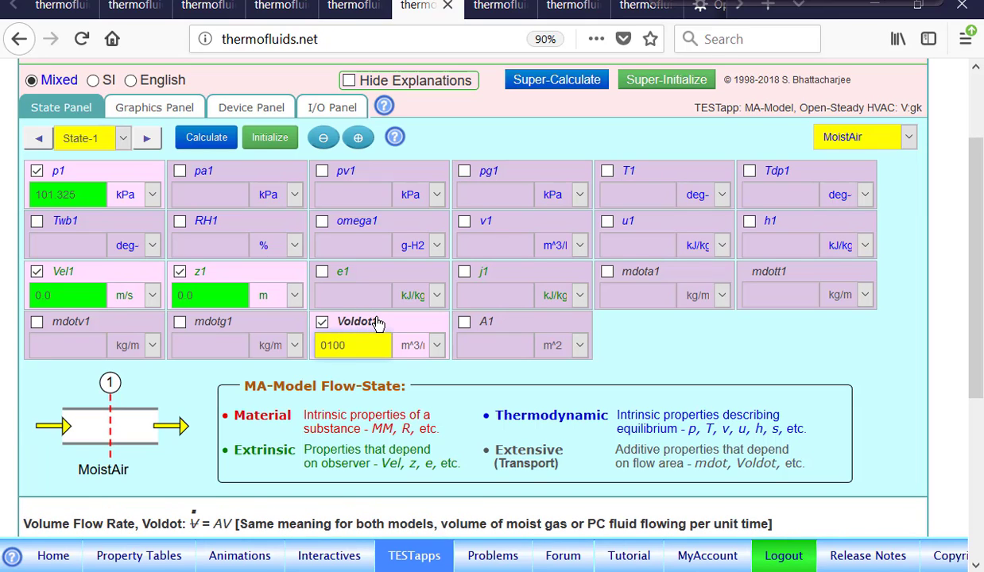
click(629, 170)
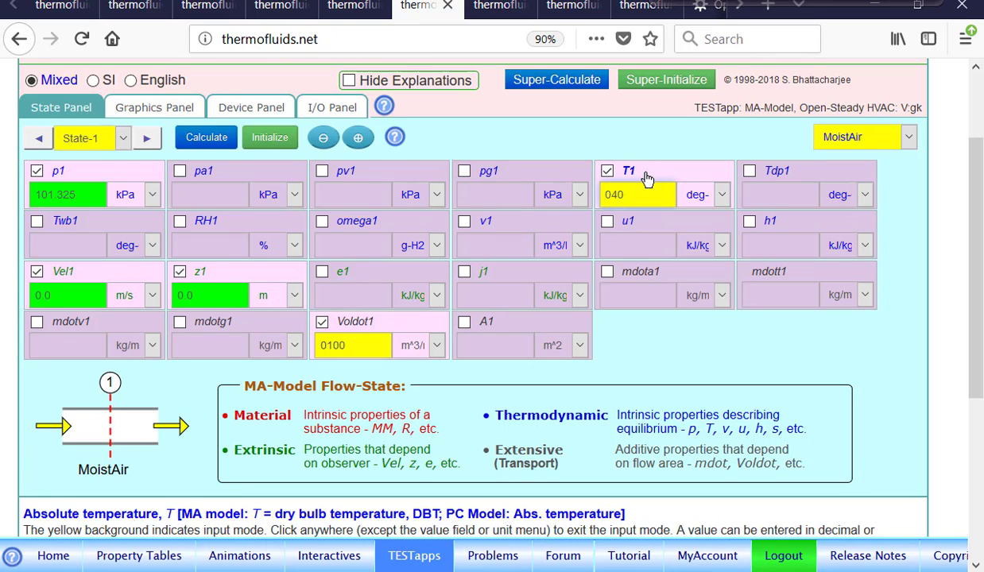
click(213, 222)
text(90)
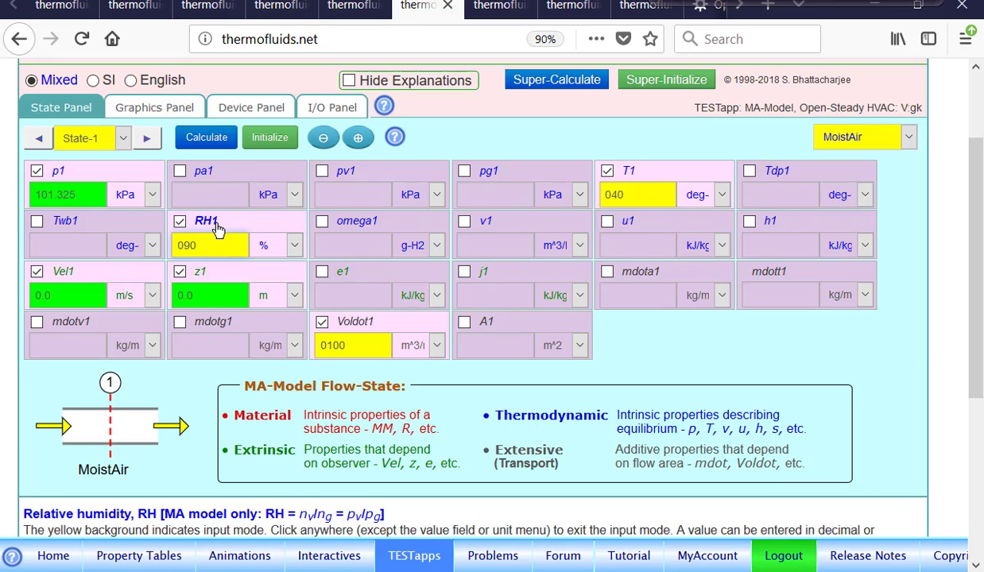
click(209, 138)
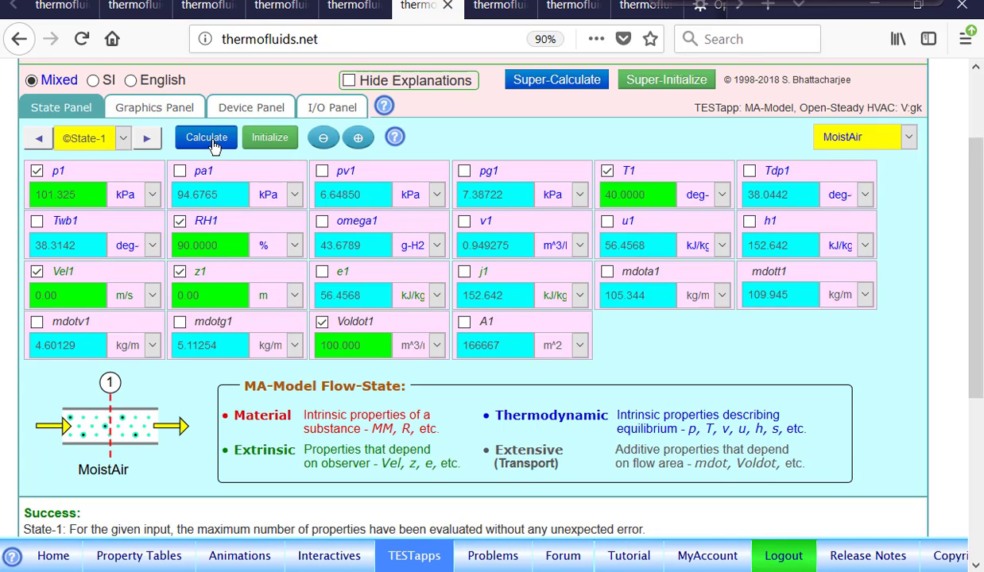
Set State-2's temperature T2 to 10 and its dry air mass flow rate to =mdota1, and calculate the state.
click(147, 138)
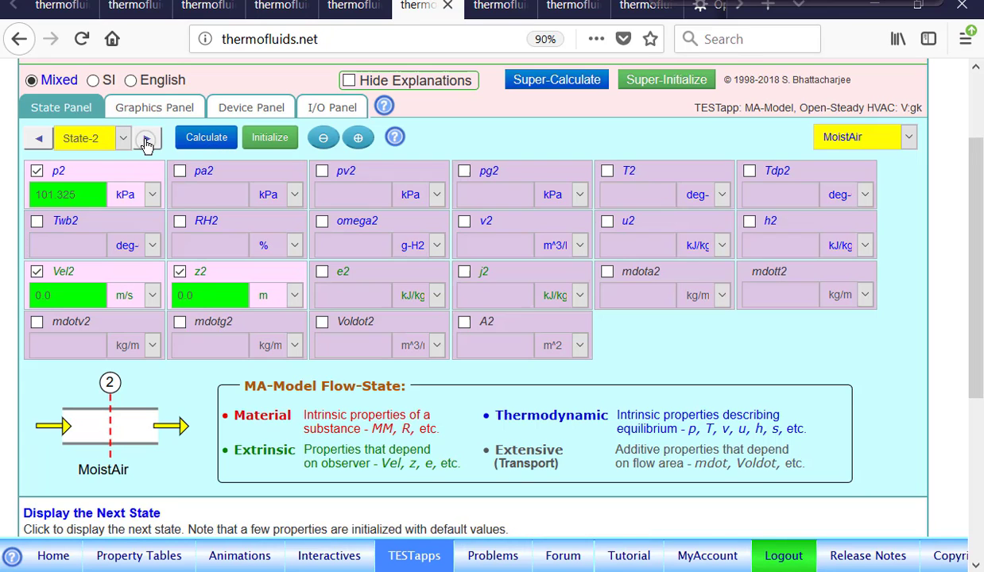
click(648, 178)
text(010)
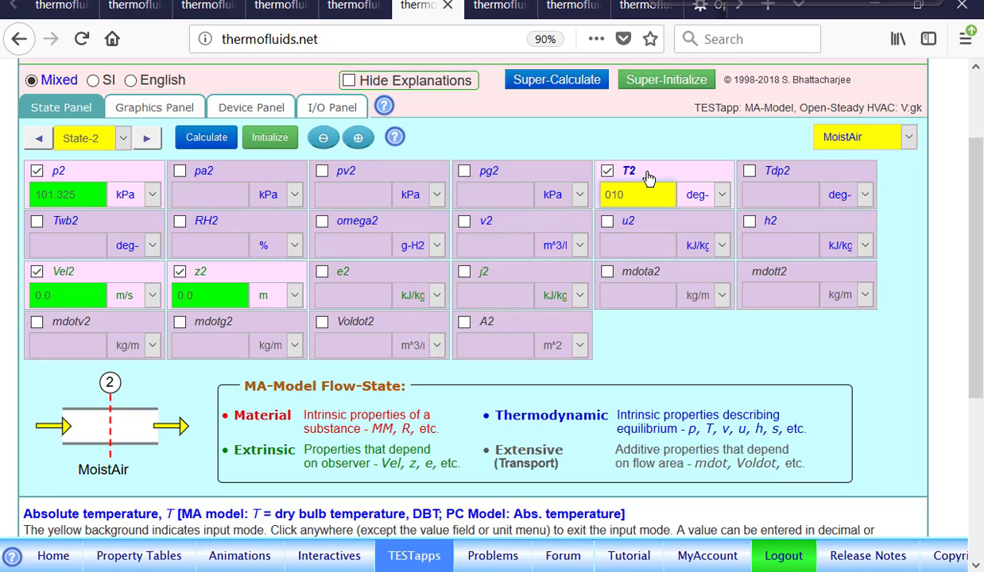
click(662, 278)
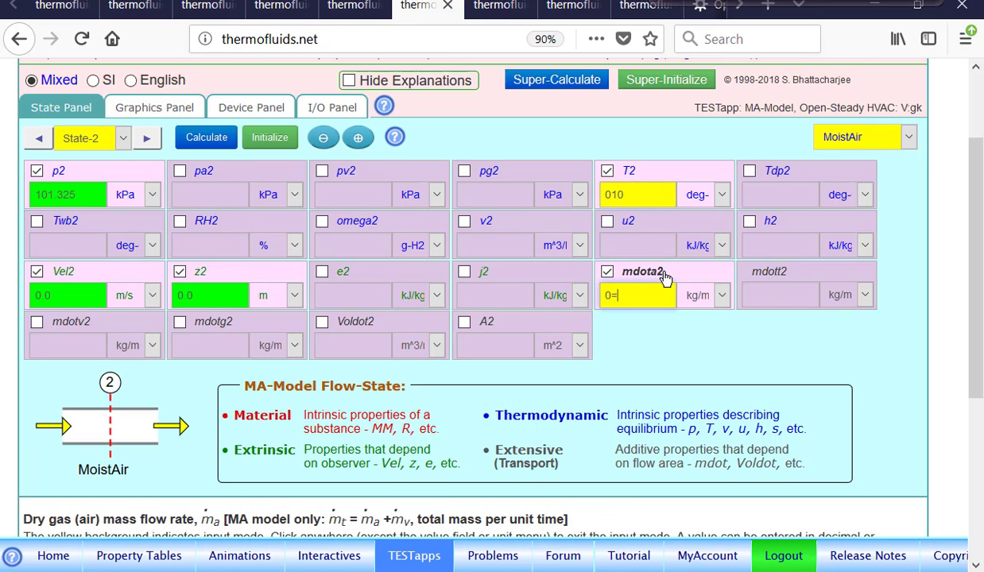
text(=mdota1)
key(Return)
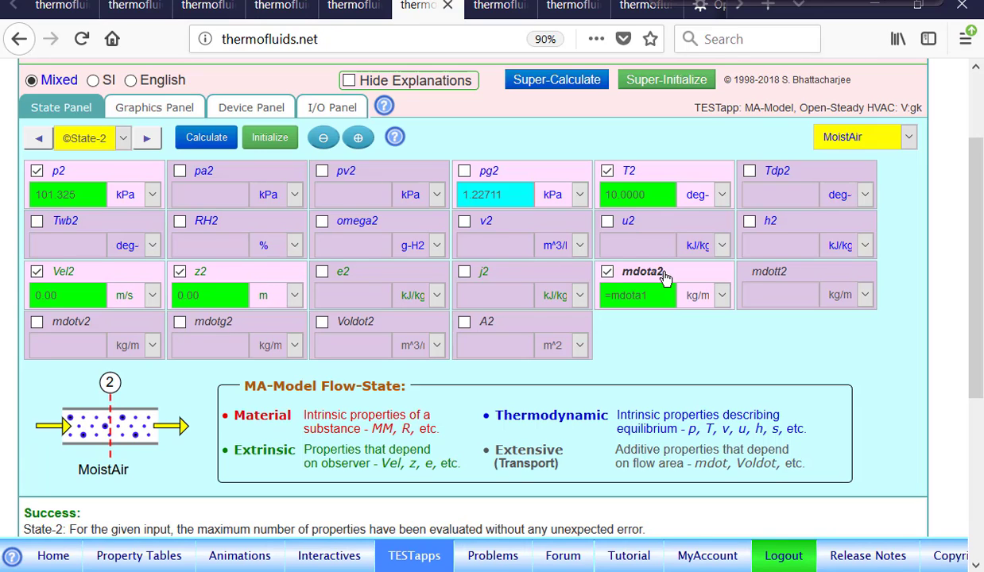
Set State-2's relative humidity RH2 to 100%, recalculate the state, and compare its properties with State-1.
click(213, 226)
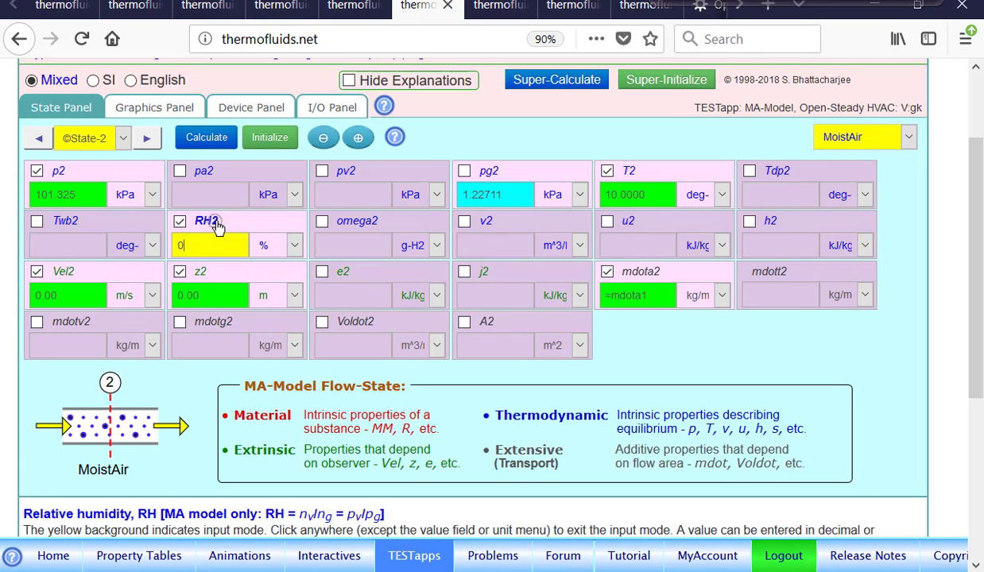
text(100)
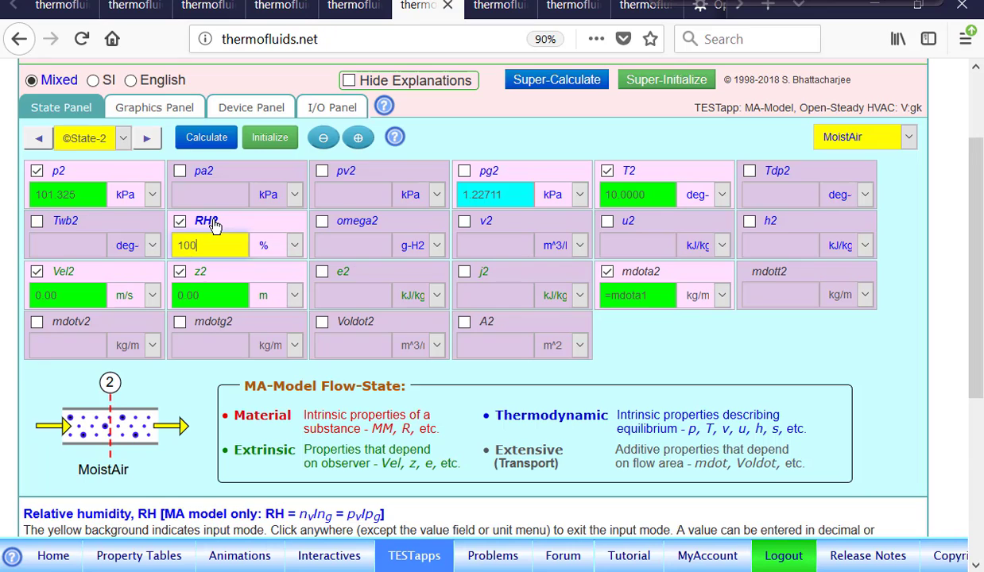
key(Return)
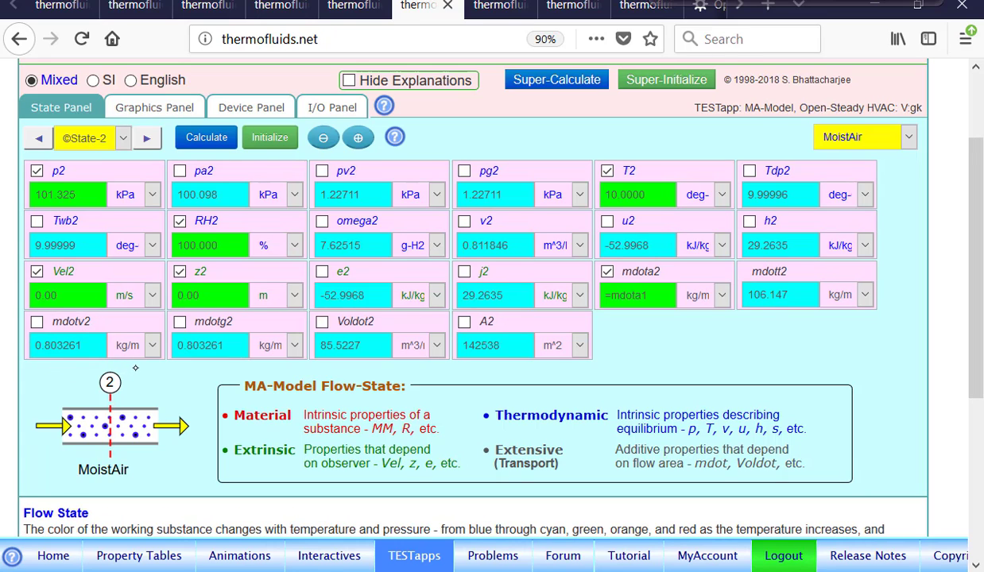
click(39, 140)
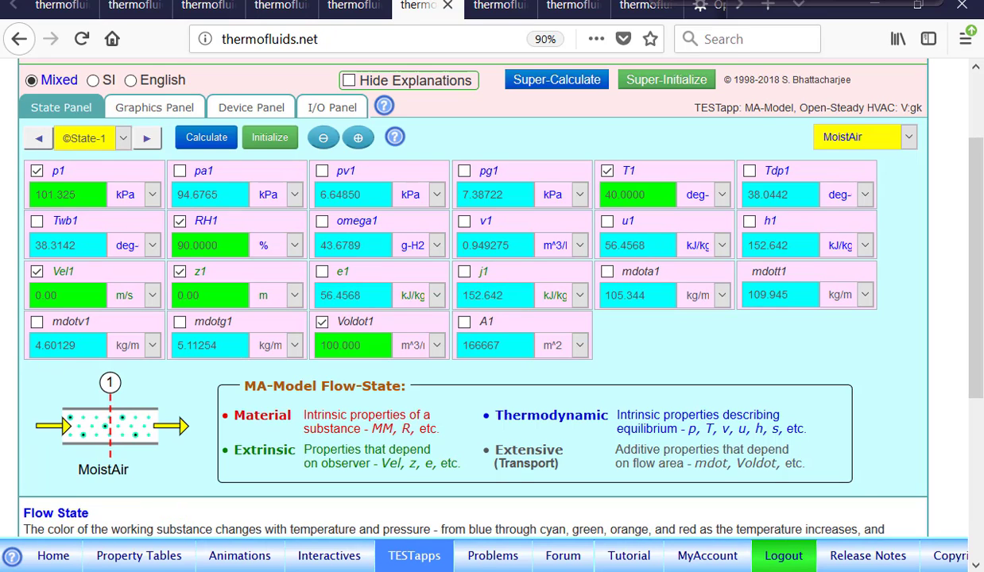
click(144, 139)
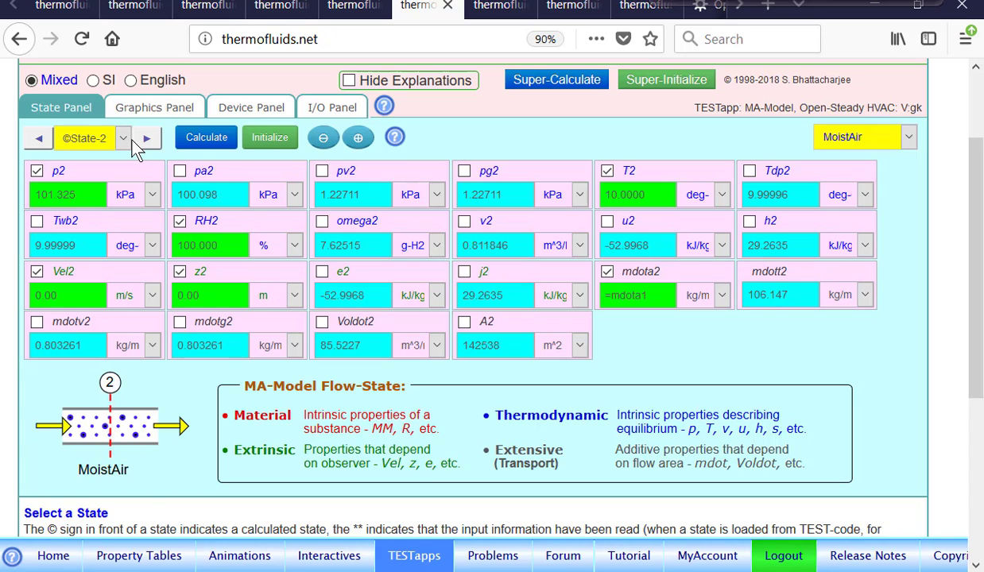
Go to State-3 and set its working substance to H2O(PC).
click(147, 140)
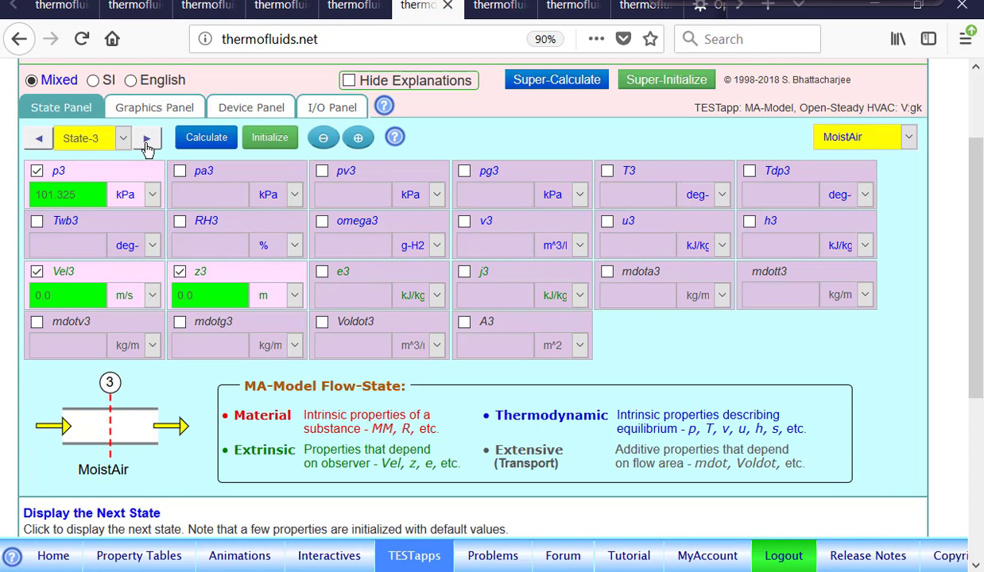
click(862, 138)
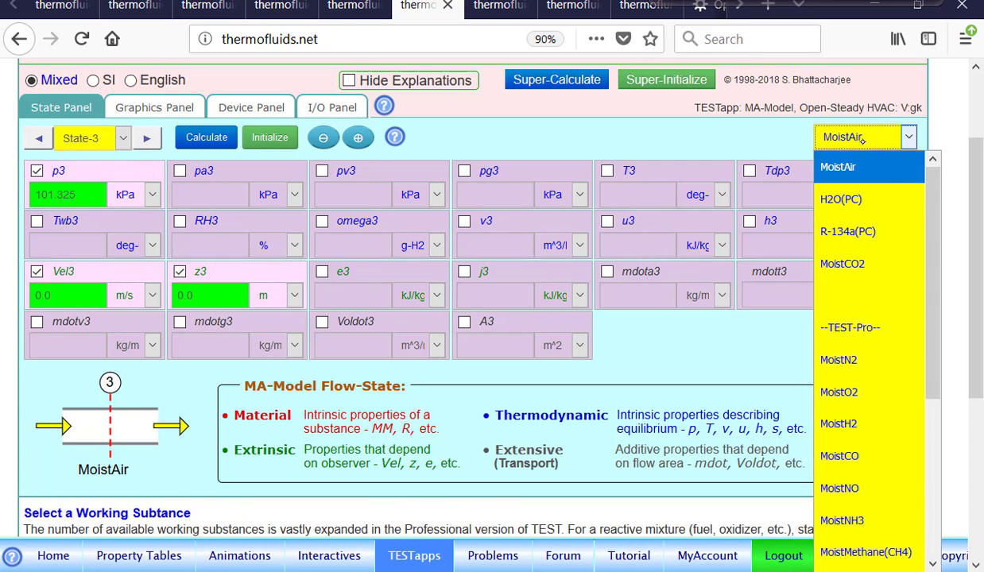
click(870, 200)
click(864, 196)
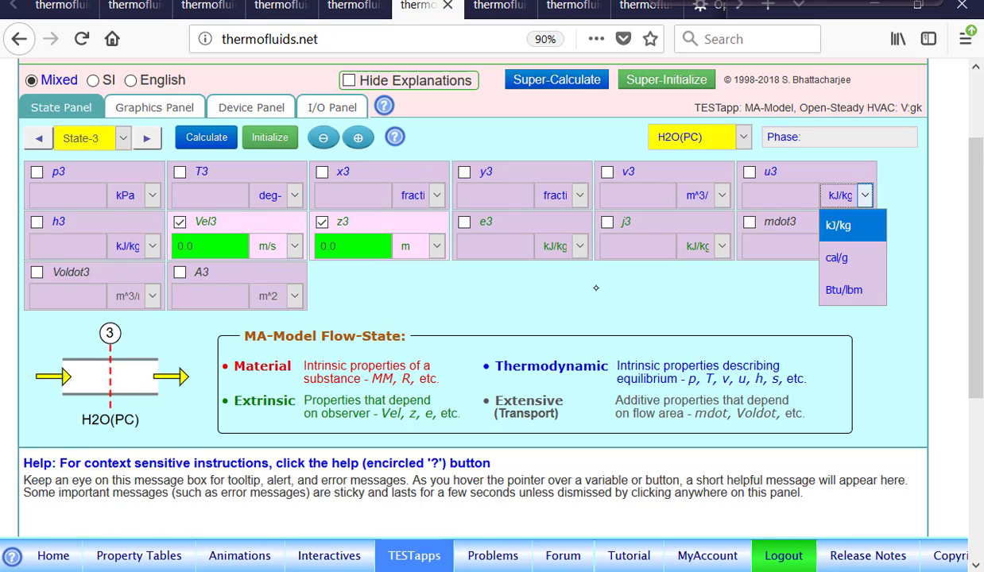
click(617, 300)
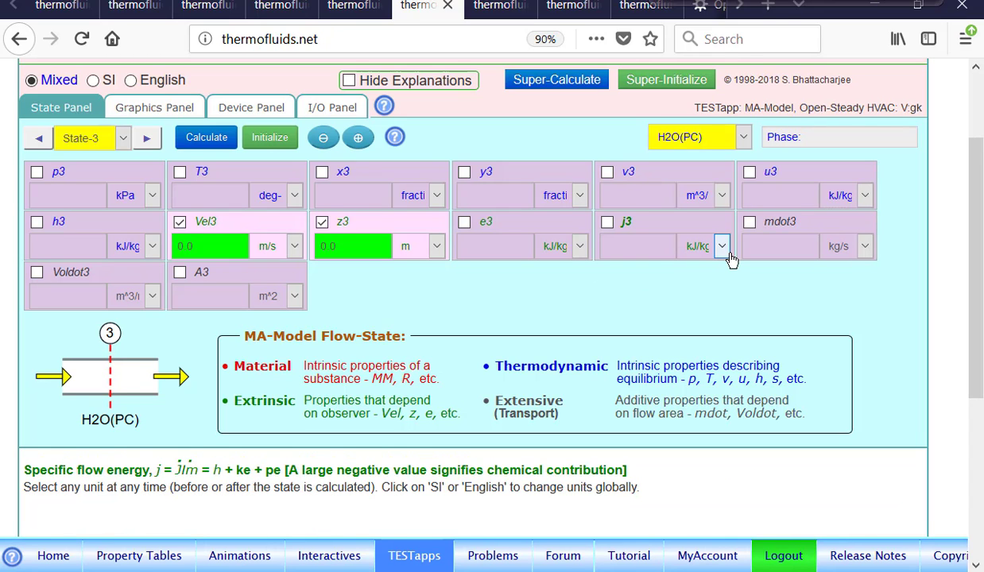
Set State-3's temperature T3 to =T1 and its quality x3 to 0, and calculate the state.
click(228, 180)
text(=)
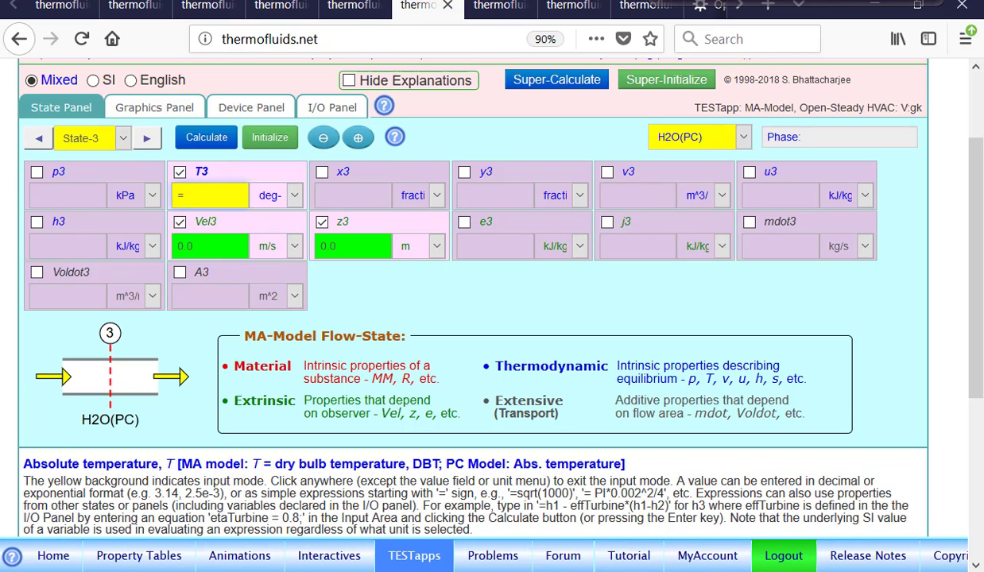
text(T1)
click(372, 189)
text(0)
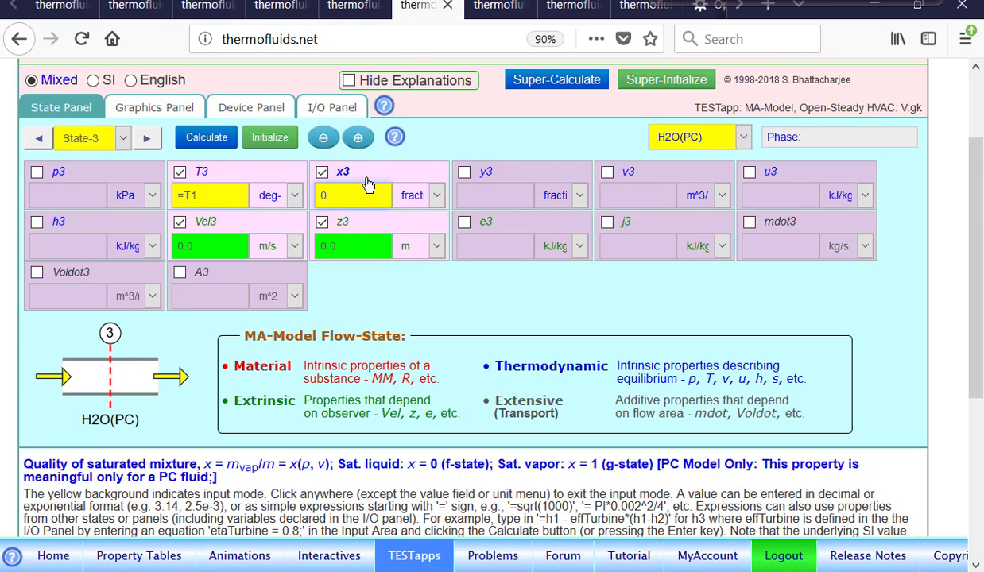
key(Return)
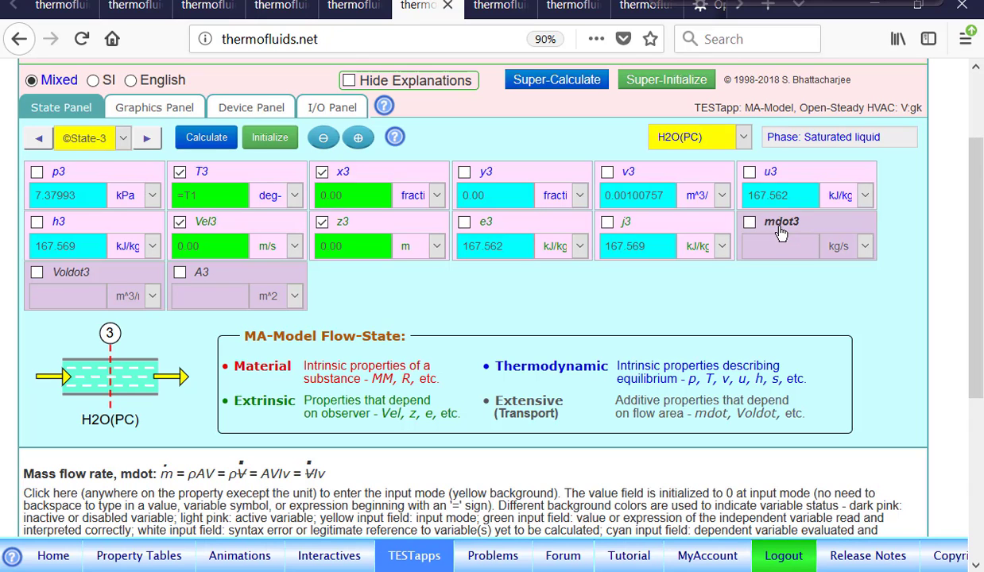
Set up Device-1 with State-1 at inlet i1, State-2 at exit e2 and State-3 at exit e1, leaving inlet i2 null.
click(255, 107)
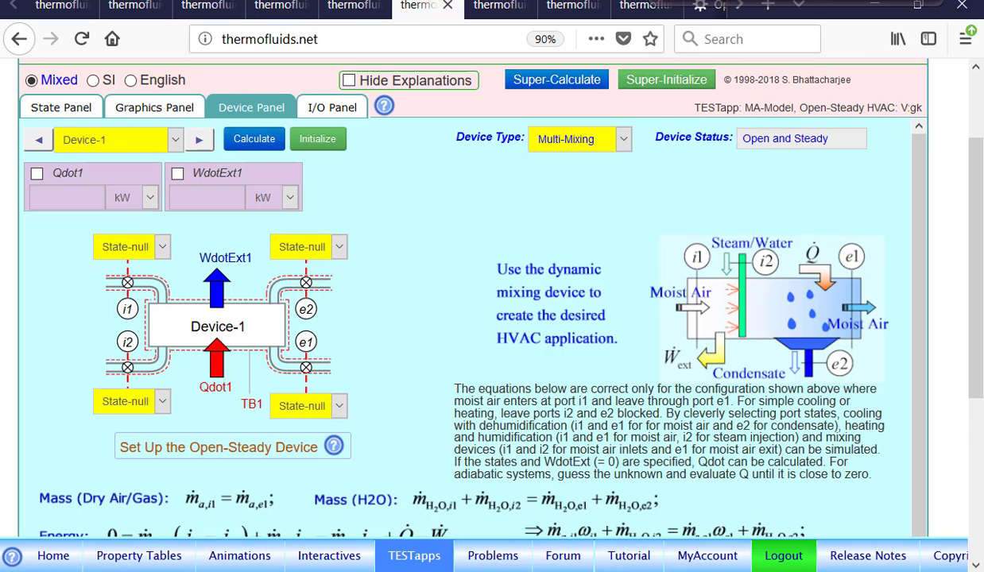
scroll(662, 366, down, 2)
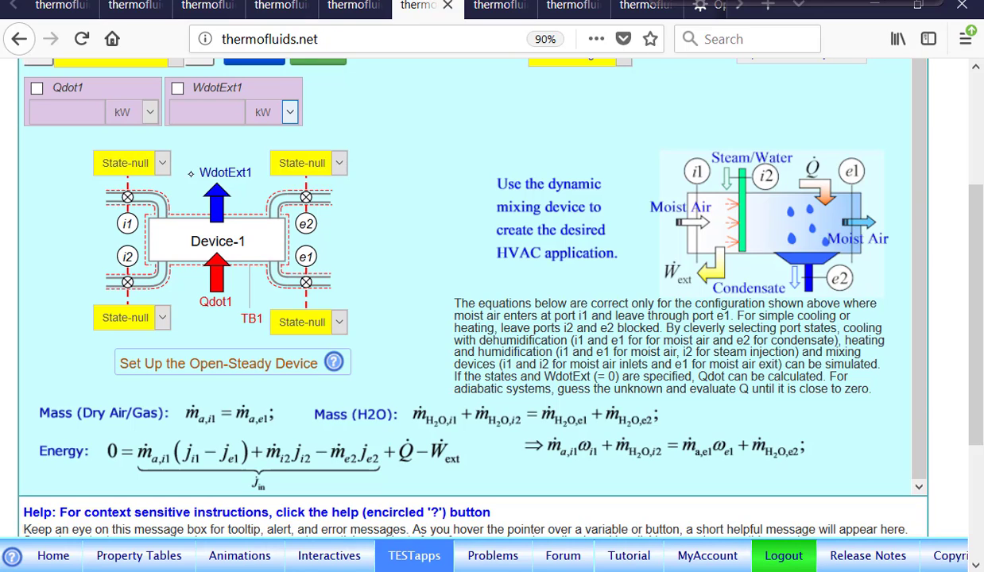
scroll(975, 228, up, 2)
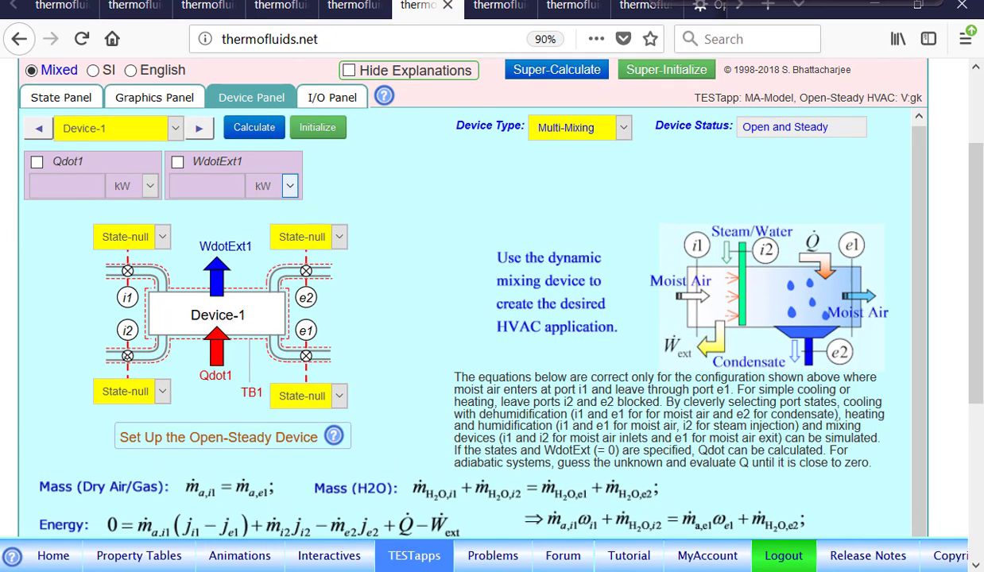
click(162, 236)
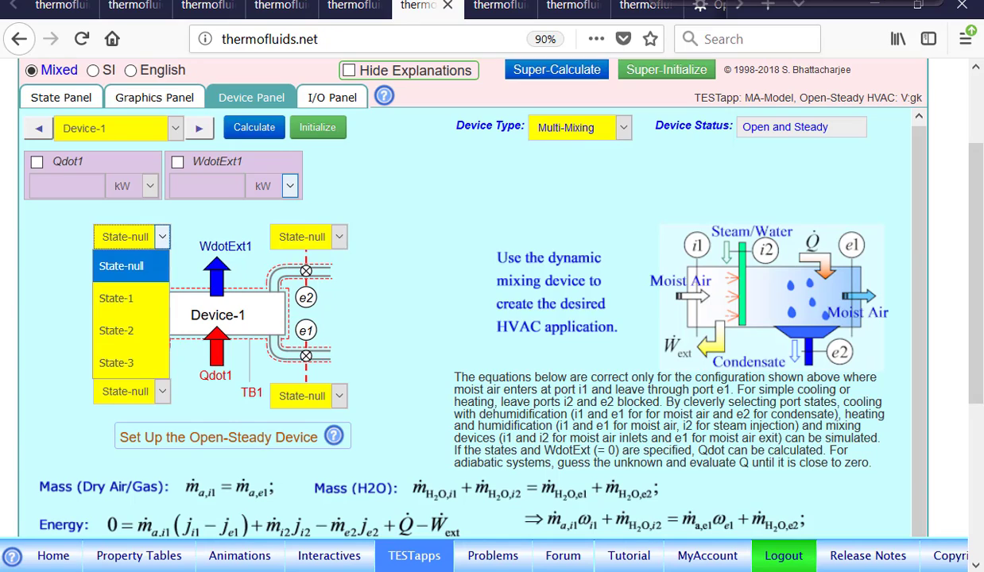
click(123, 298)
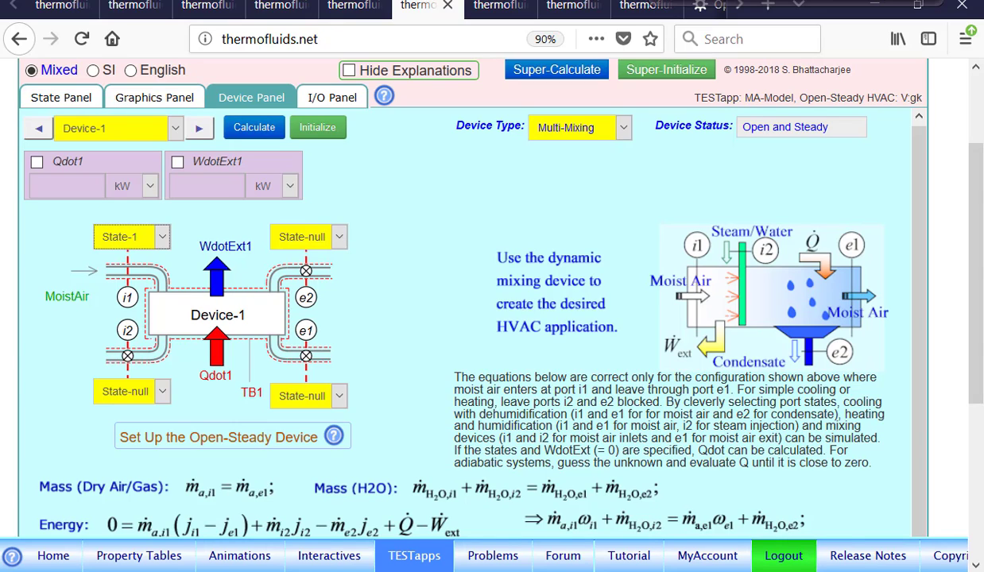
click(336, 237)
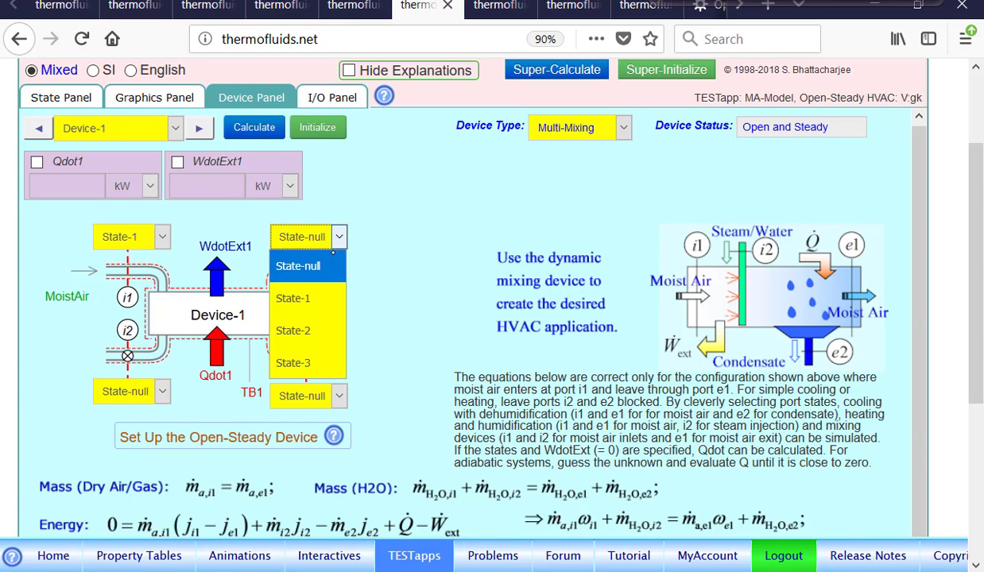
click(298, 320)
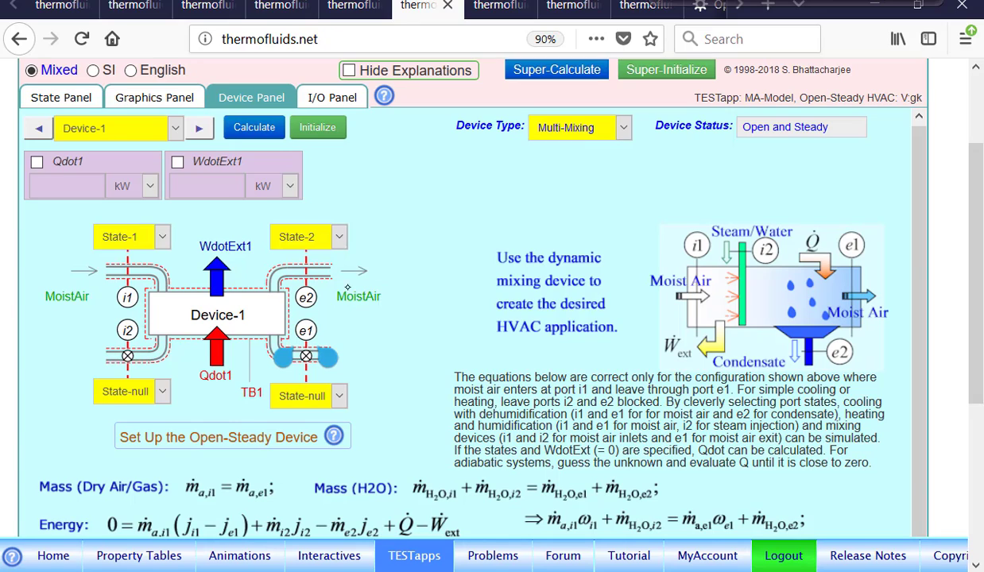
click(318, 394)
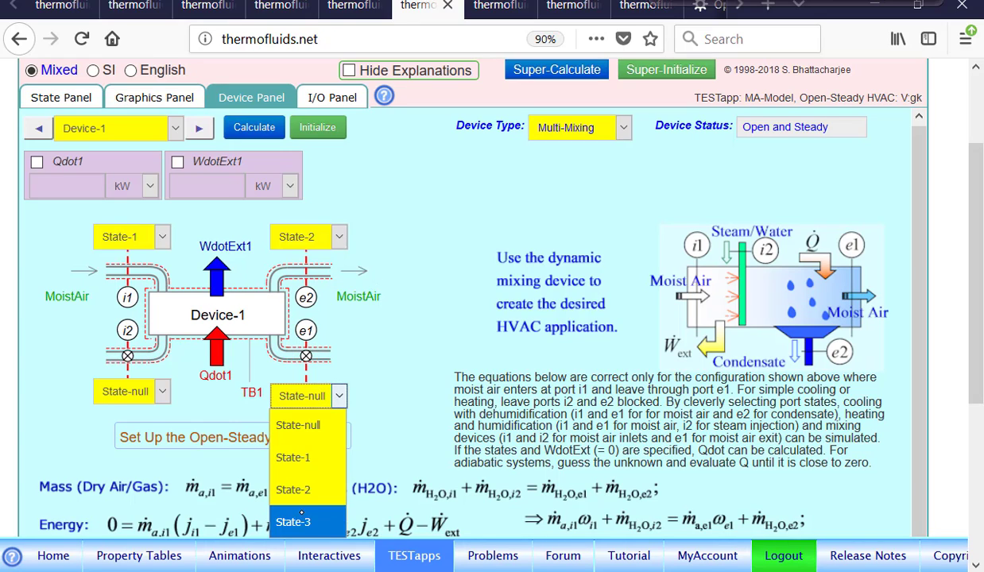
click(293, 518)
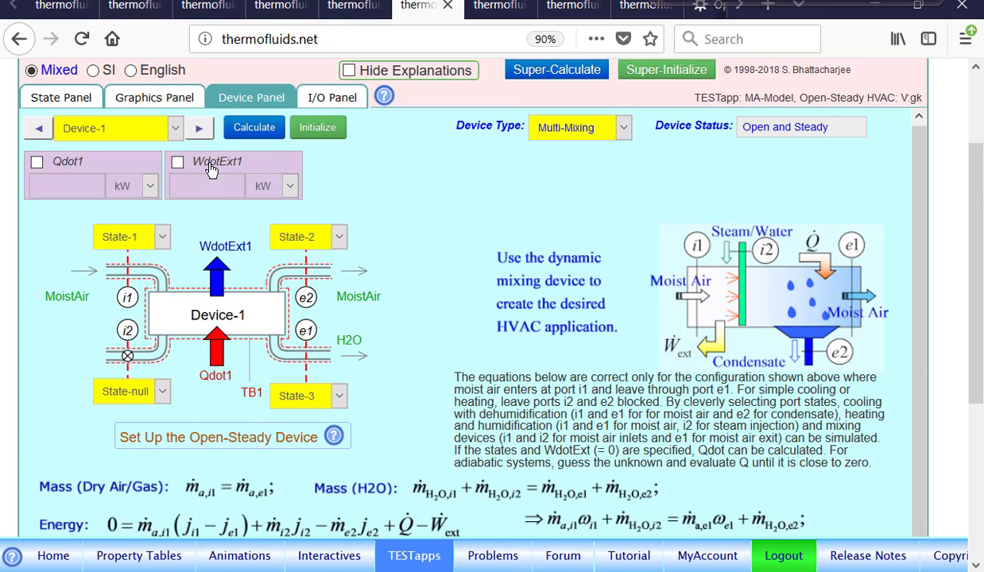
Set Device-1's external work WdotExt1 to 0 kW, calculate the device, and show Qdot1 in ton of refrig.
click(233, 162)
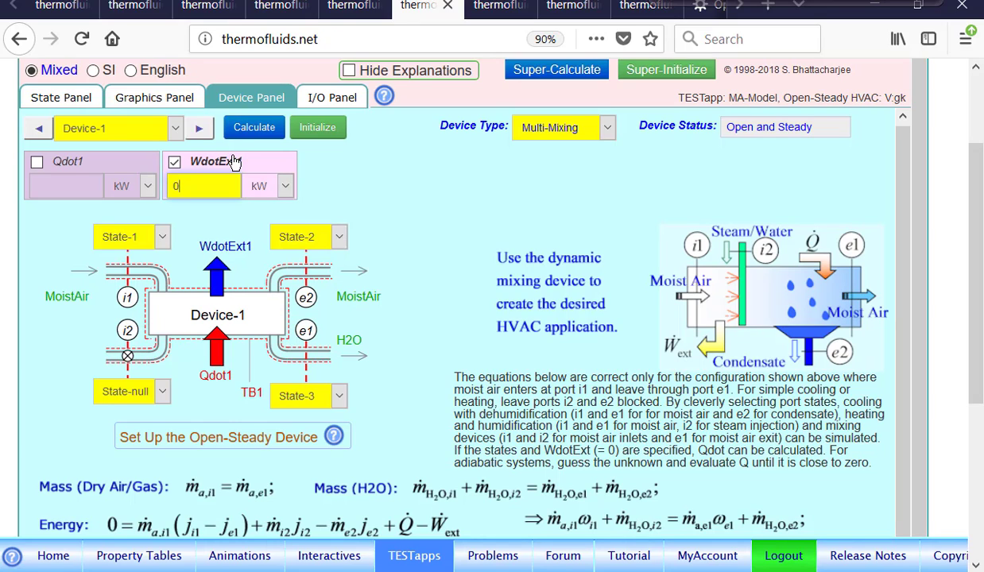
click(256, 128)
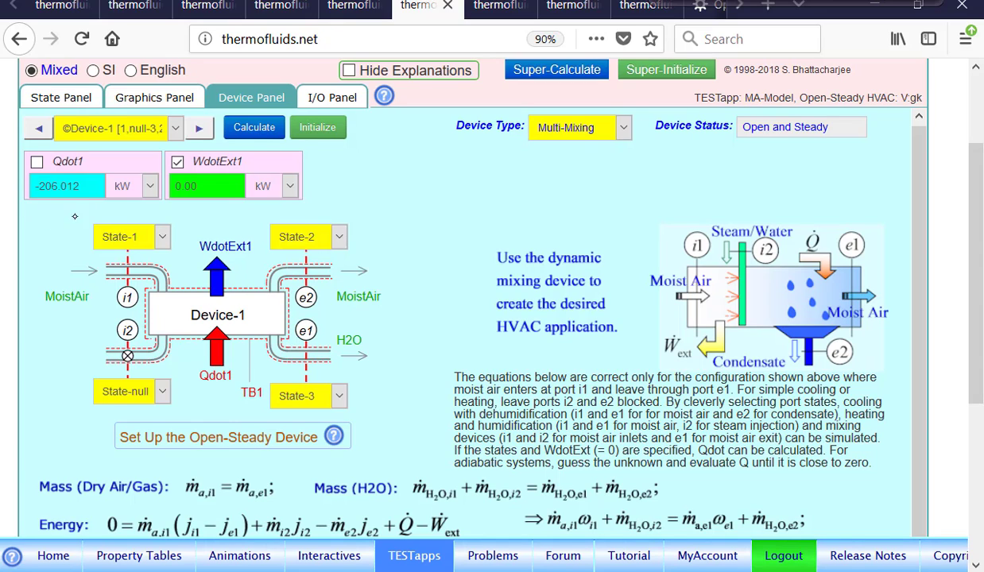
click(150, 187)
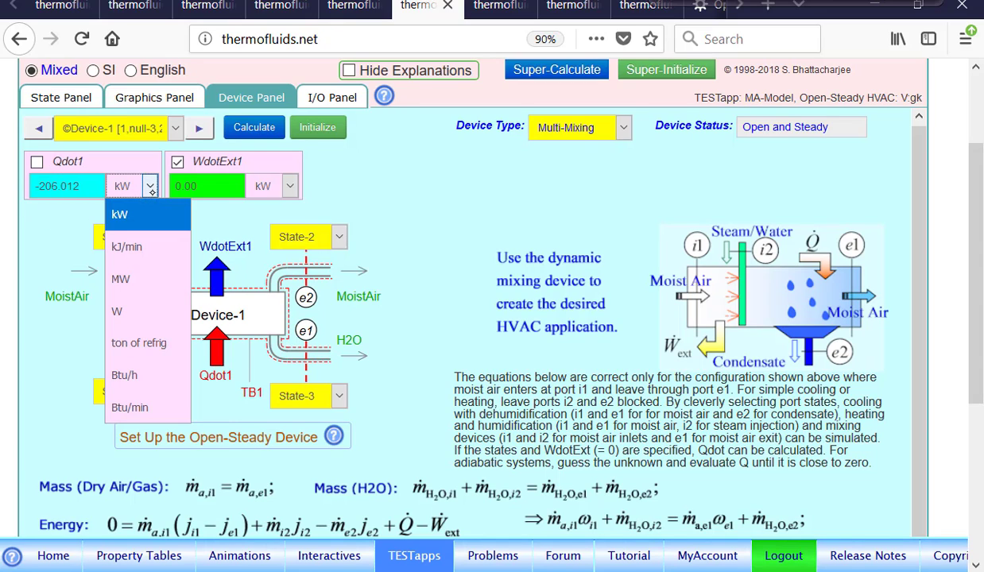
click(146, 329)
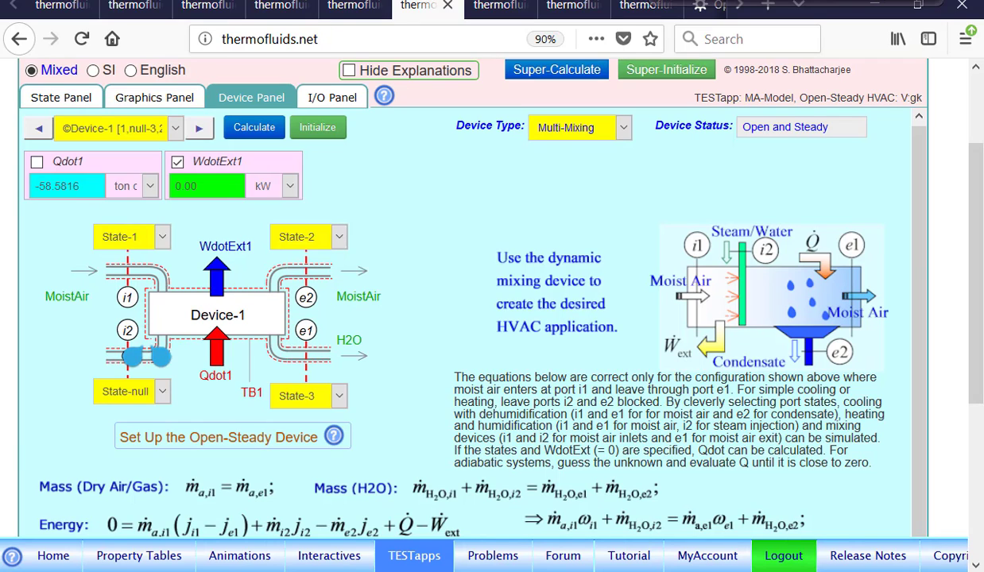
Return to State-3's properties and show its condensate mass flow rate mdot3 in kg/min.
click(70, 98)
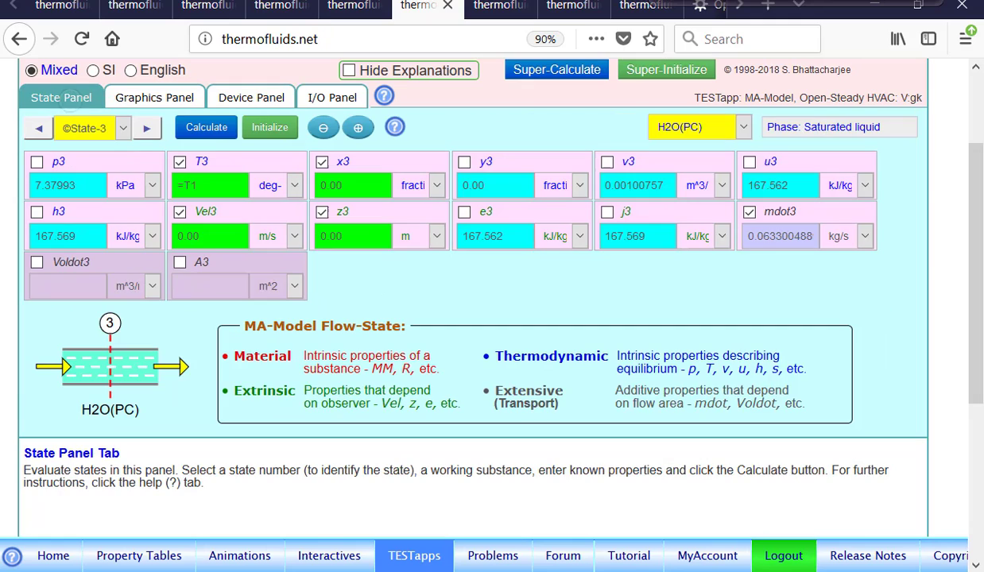
click(841, 236)
click(841, 297)
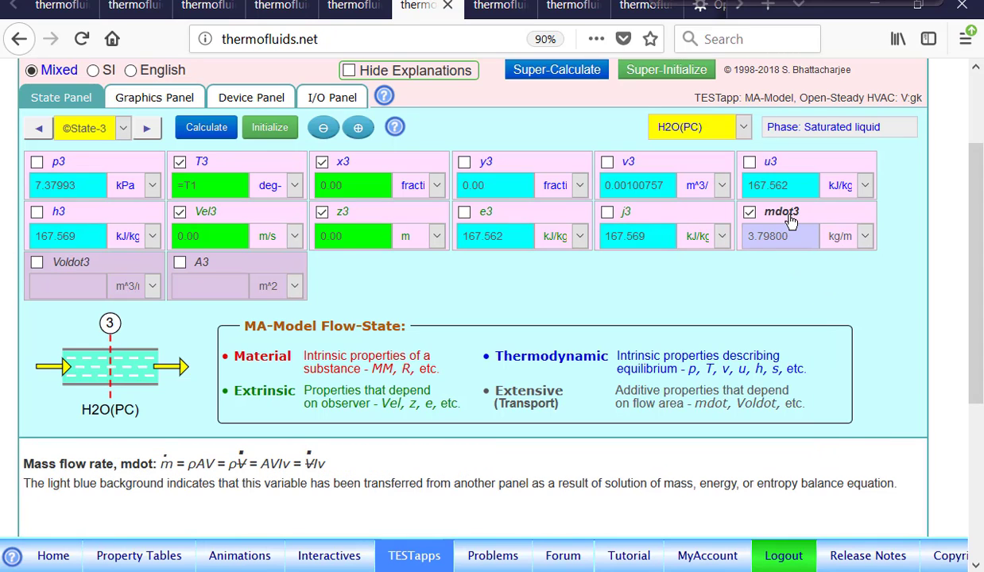
mouse_move(771, 191)
mouse_down()
mouse_move(738, 265)
mouse_move(805, 212)
mouse_up()
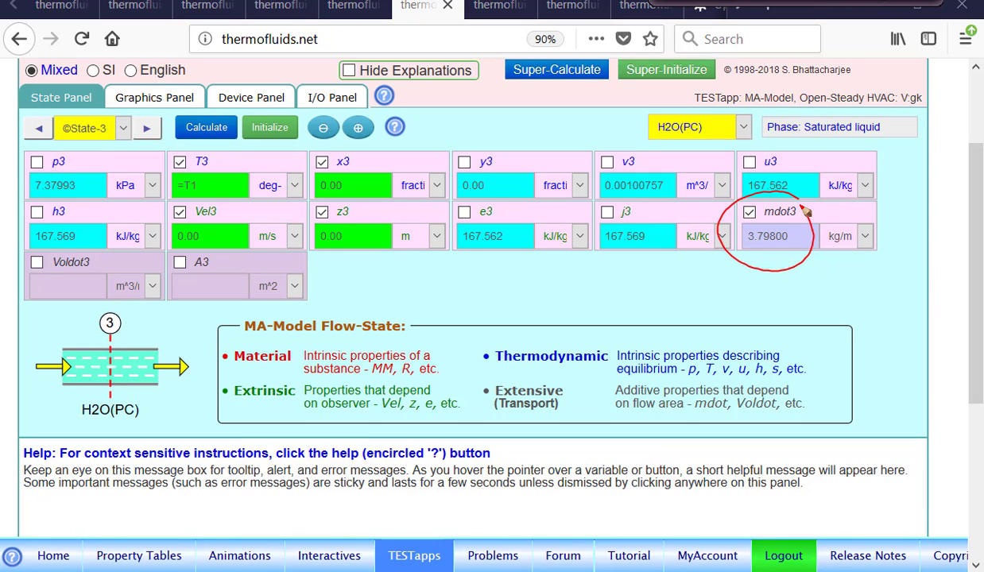
click(762, 2)
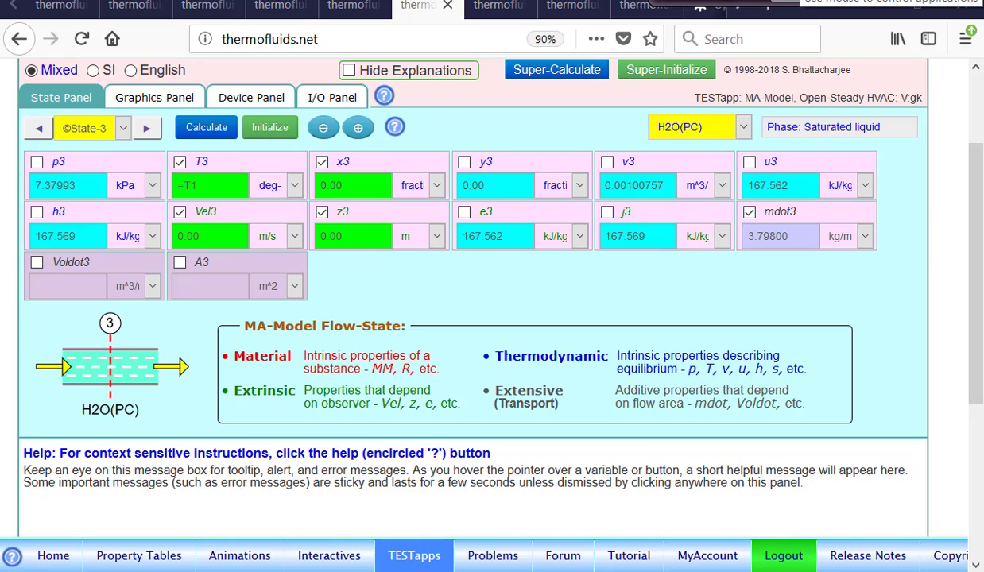
drag(493, 122, 497, 217)
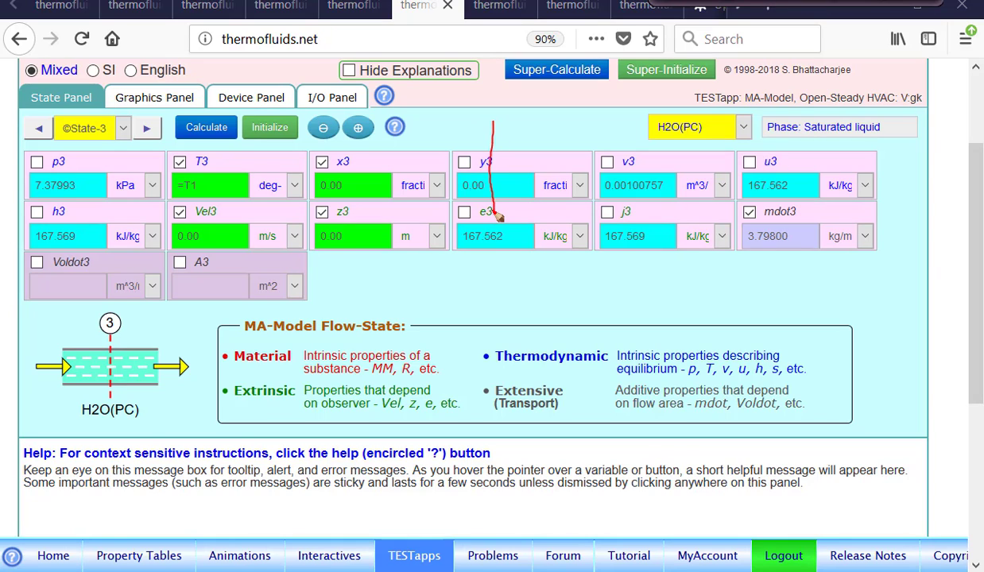
click(761, 3)
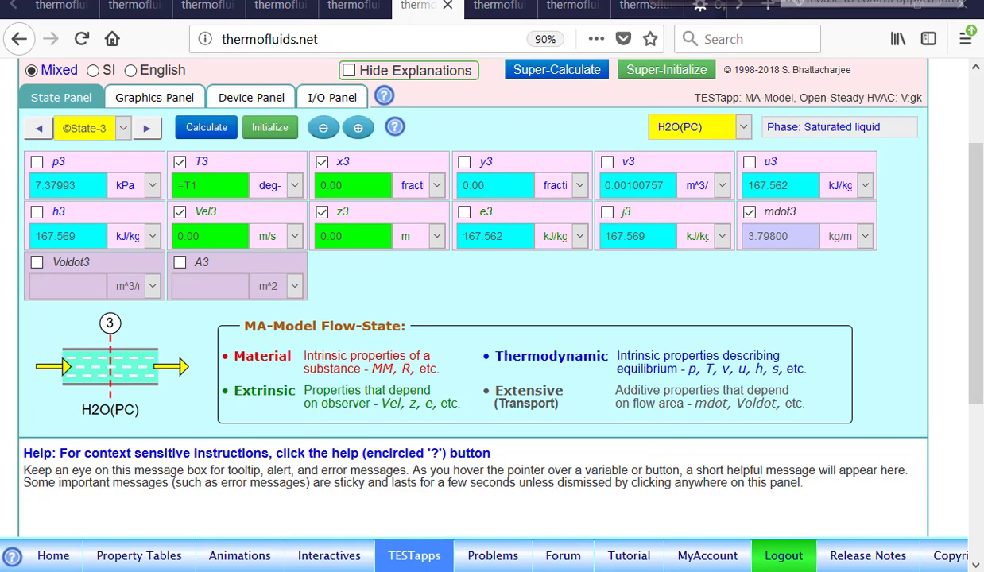
drag(557, 60, 501, 64)
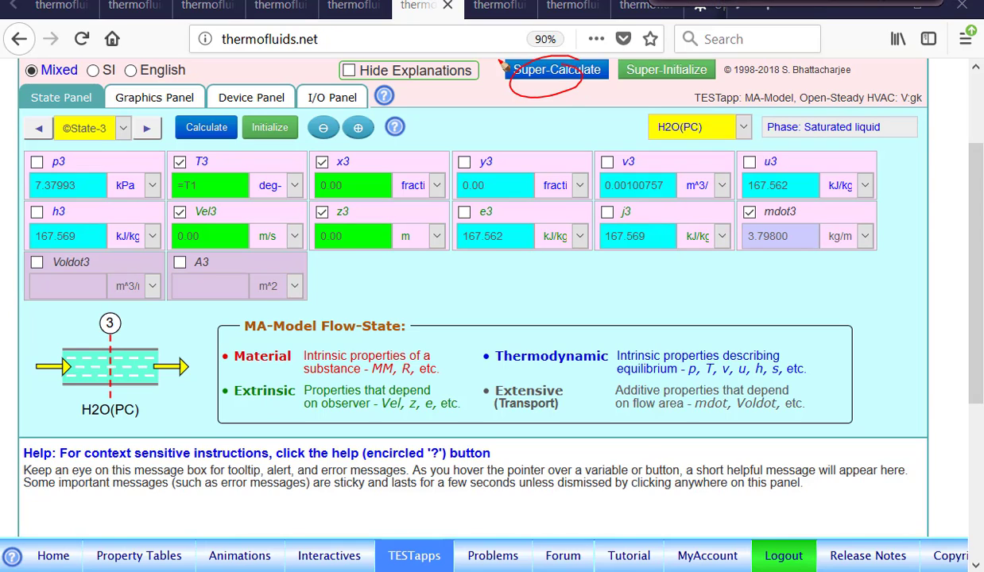